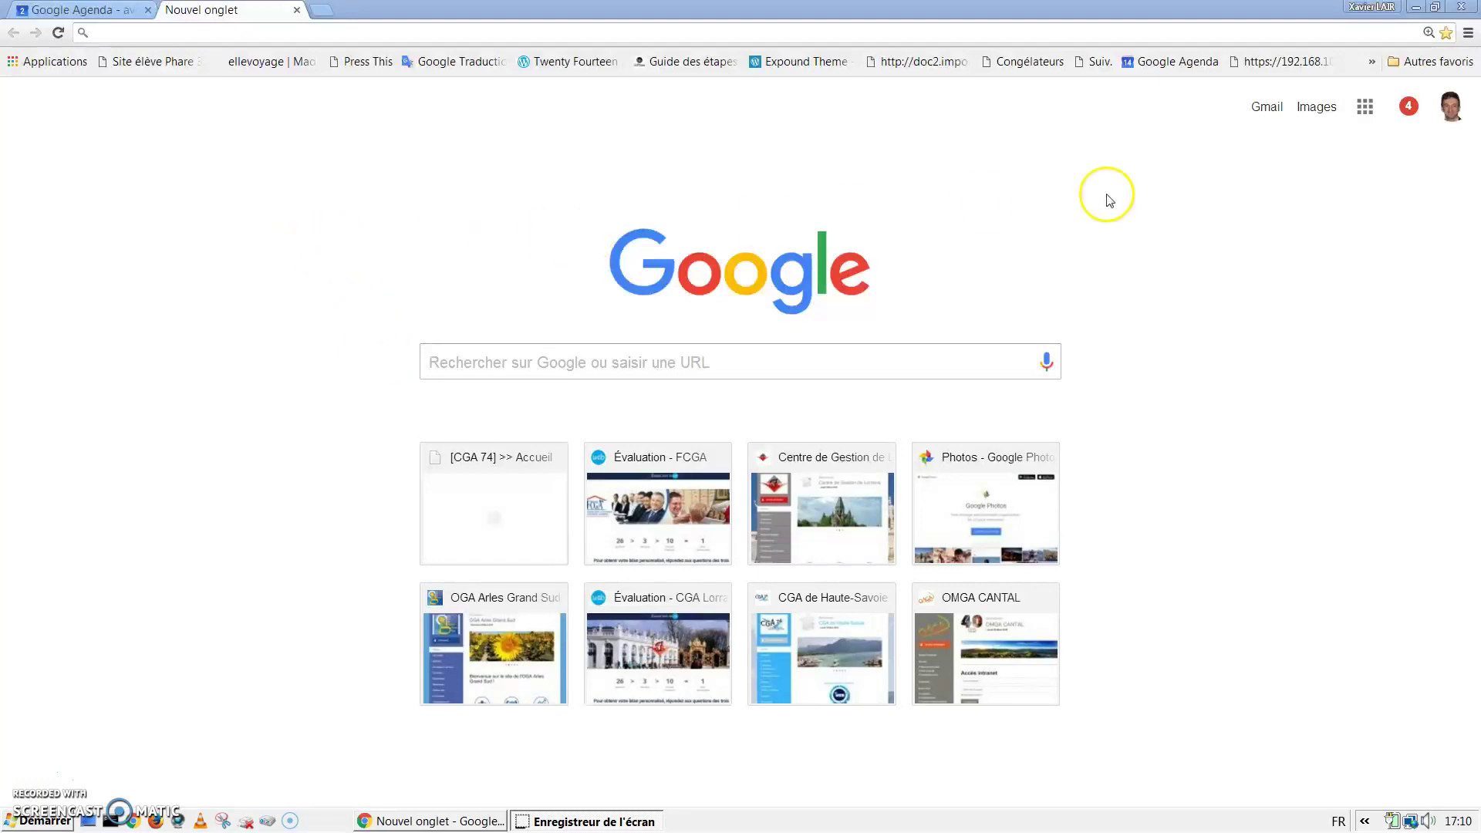
Search Google for doodle and open the doodle.com/fr site from the results
{"action": "left_click", "coordinate": [489, 362]}
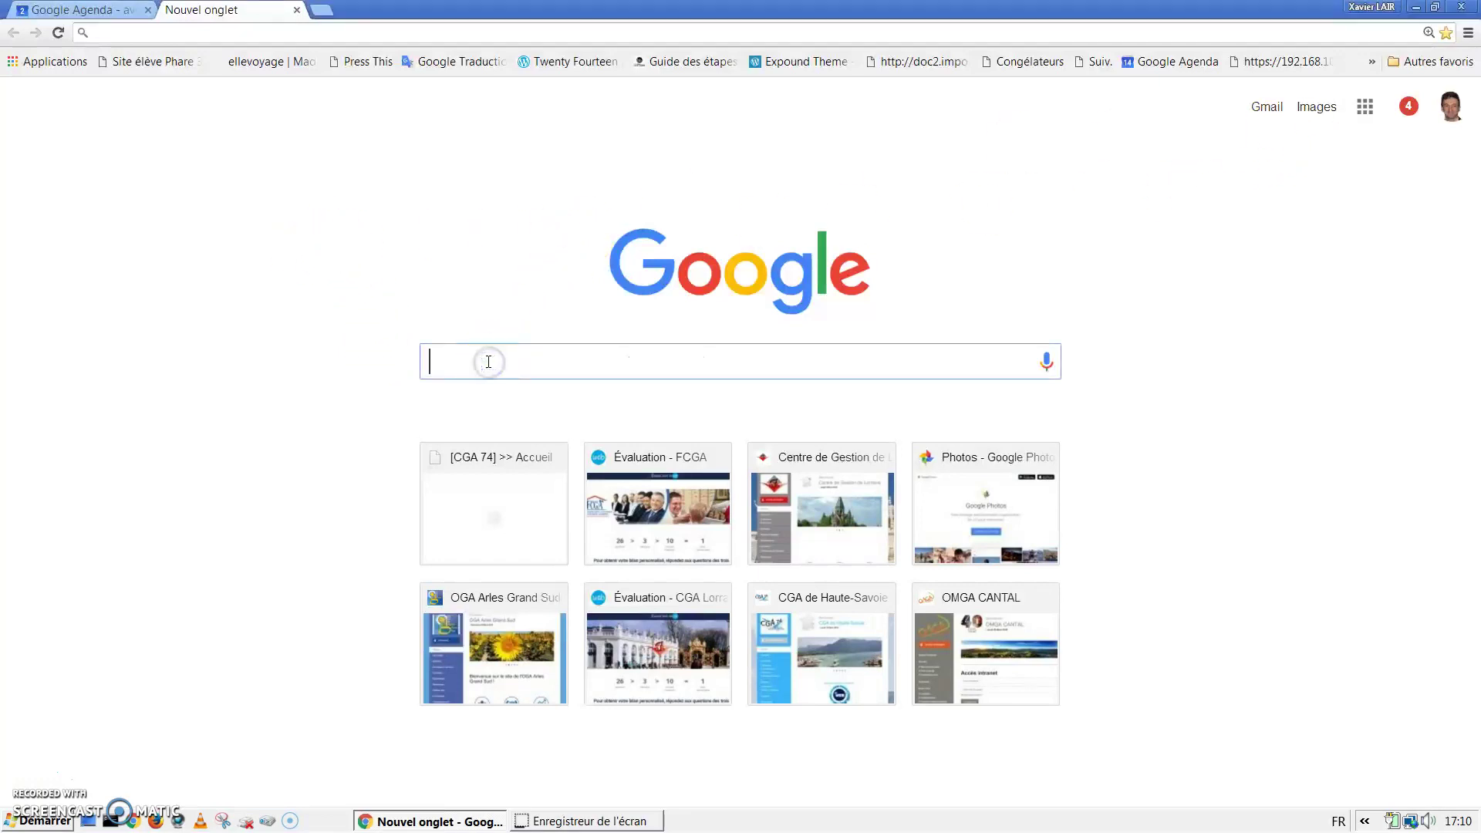
{"action": "type", "text": "doo"}
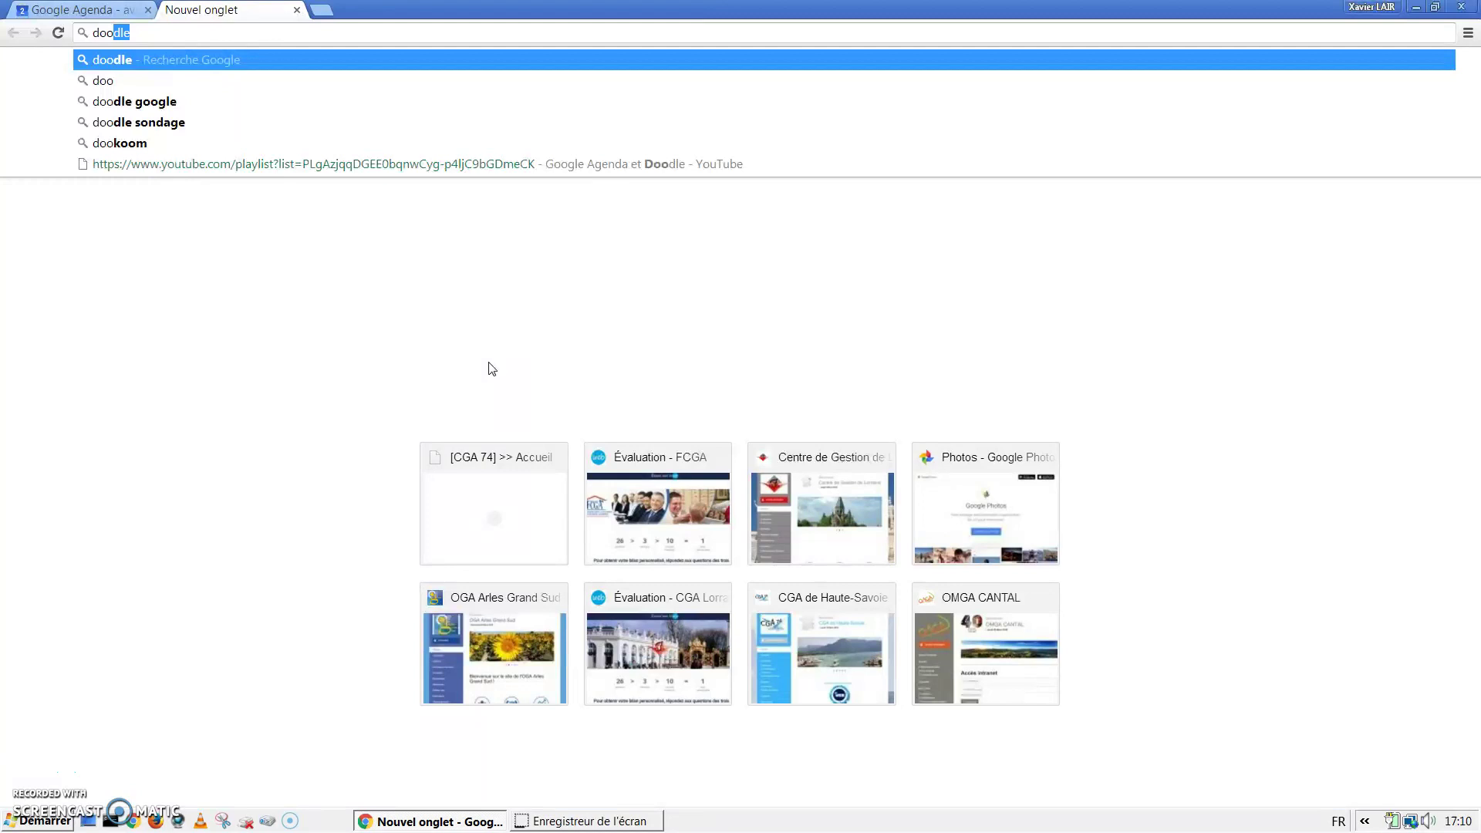
{"action": "key", "text": "Return"}
{"action": "left_click", "coordinate": [473, 340]}
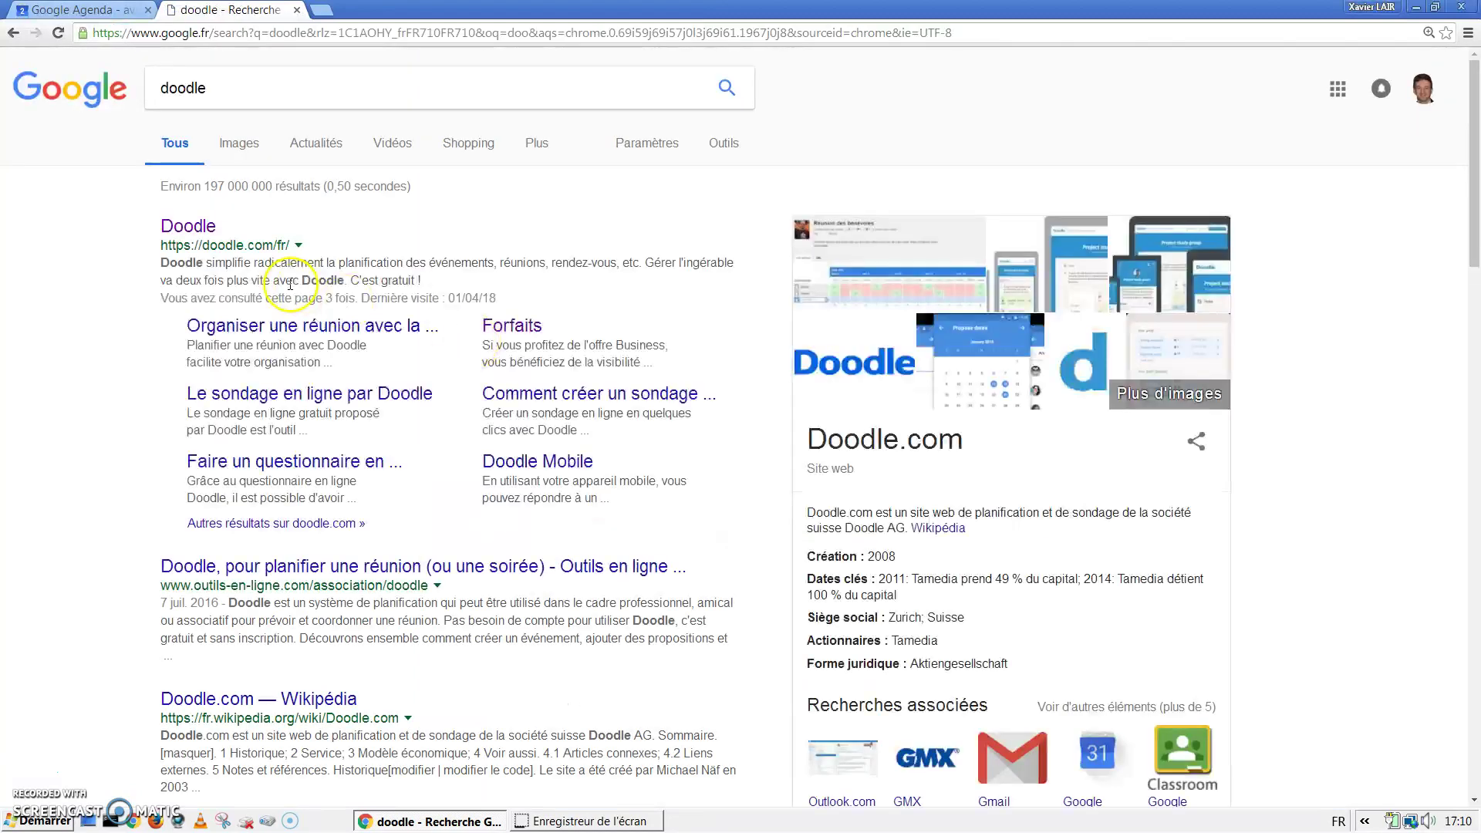
{"action": "left_click", "coordinate": [188, 228]}
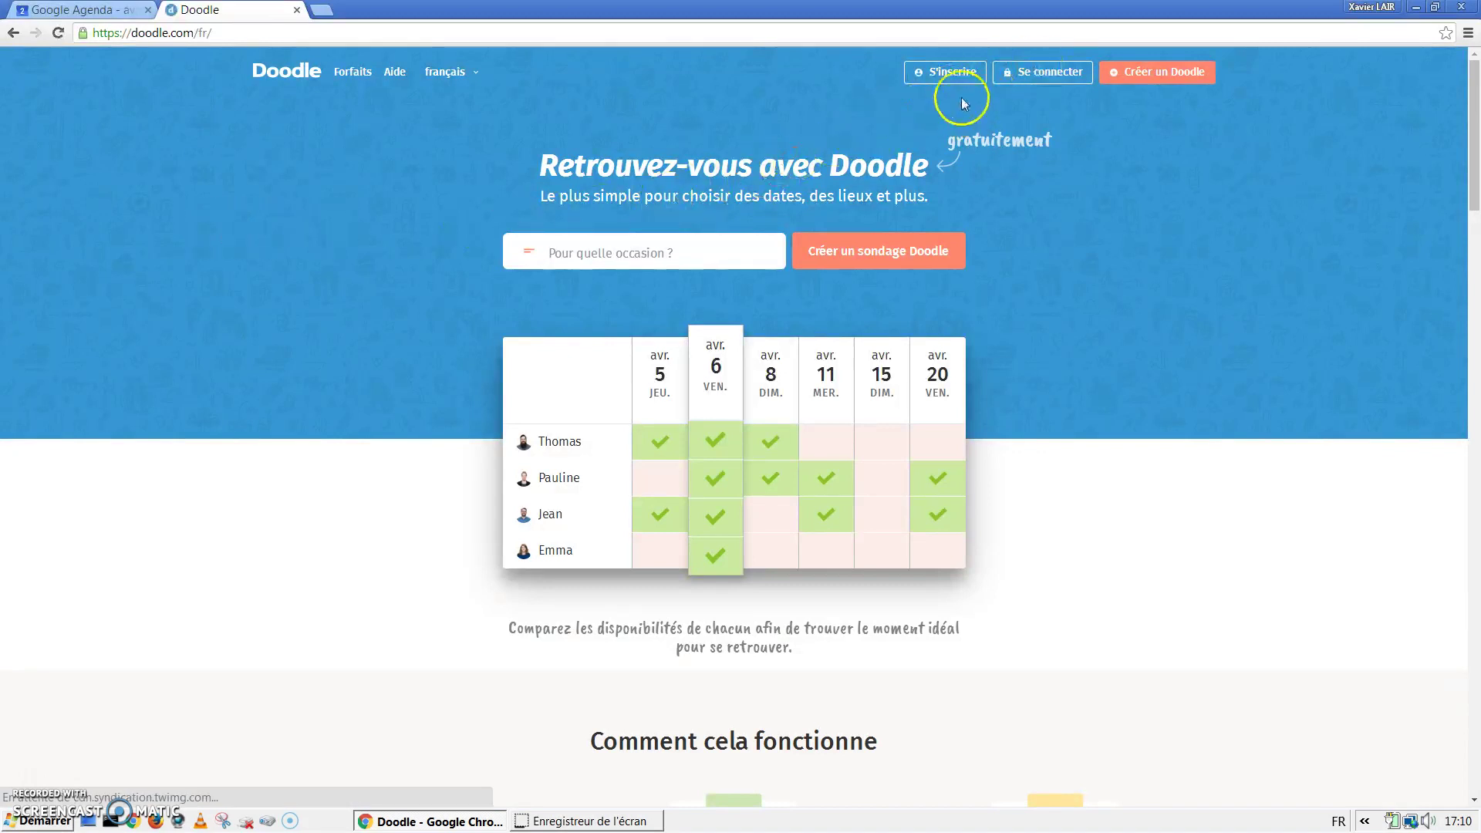
Sign up to Doodle using the Google account
{"action": "left_click", "coordinate": [938, 75]}
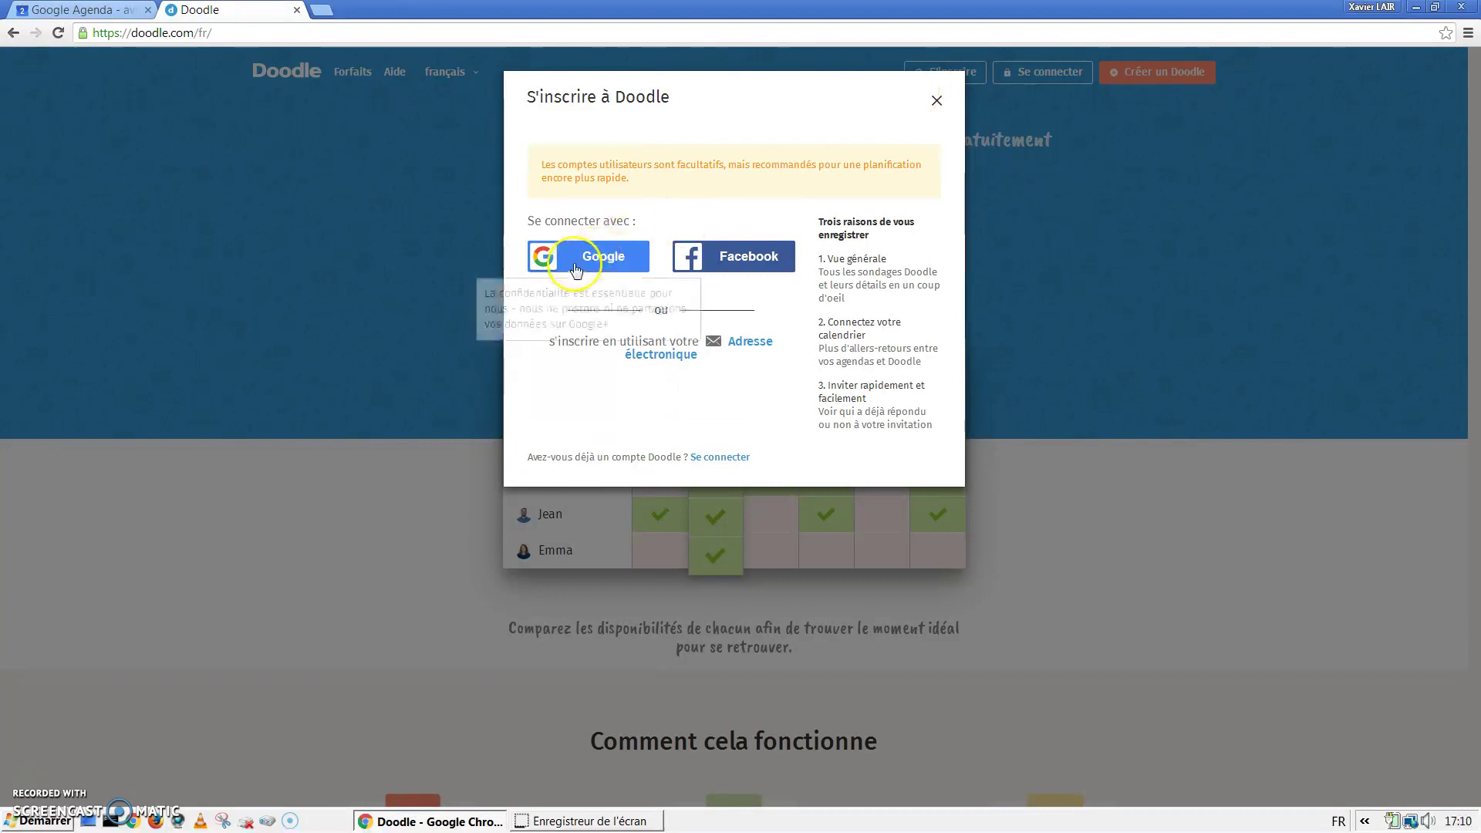
{"action": "left_click", "coordinate": [588, 259]}
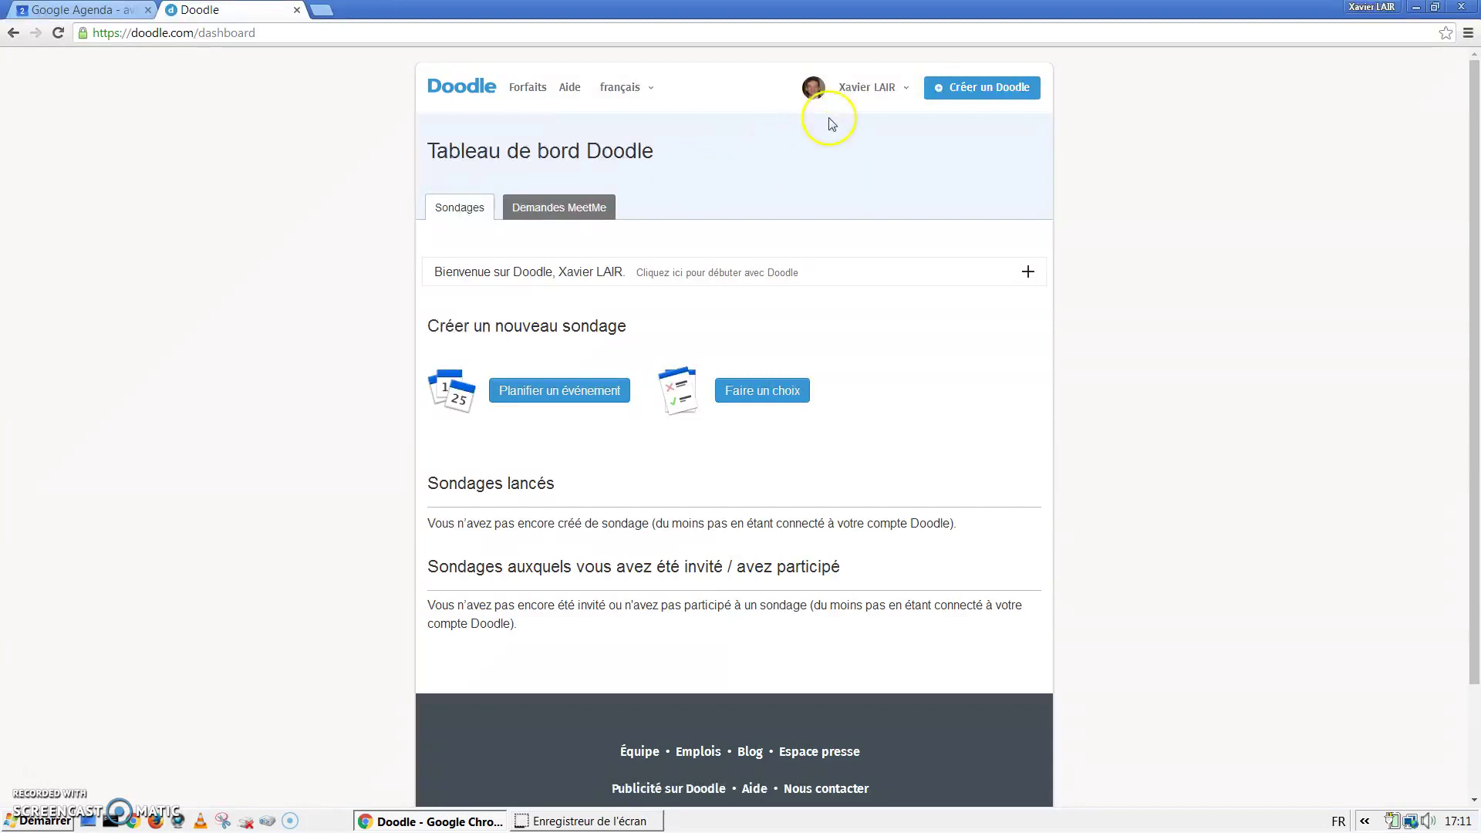
Open the Doodle account settings and view the profile parameters
{"action": "left_click", "coordinate": [900, 98]}
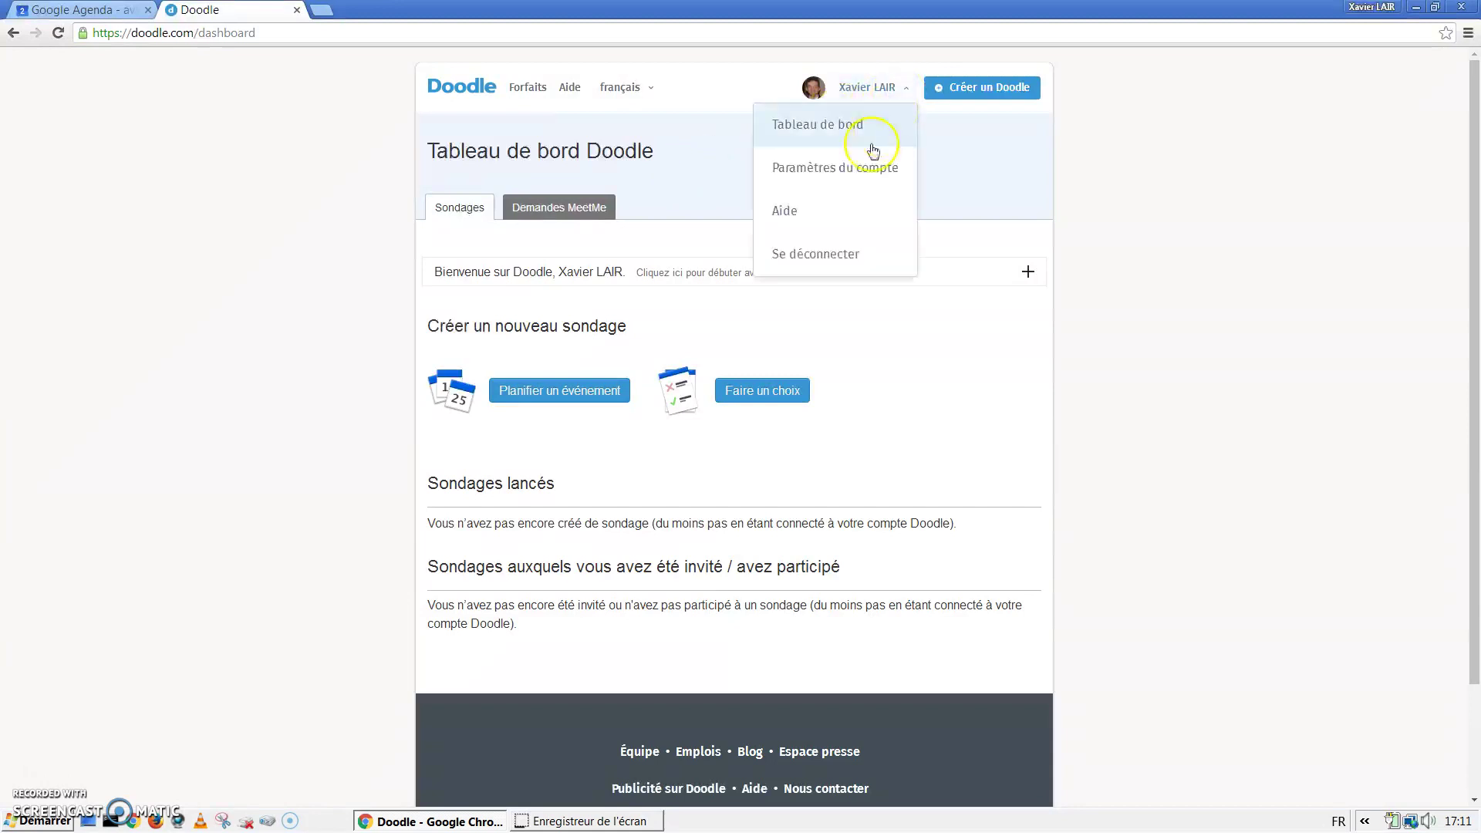
{"action": "left_click", "coordinate": [856, 163]}
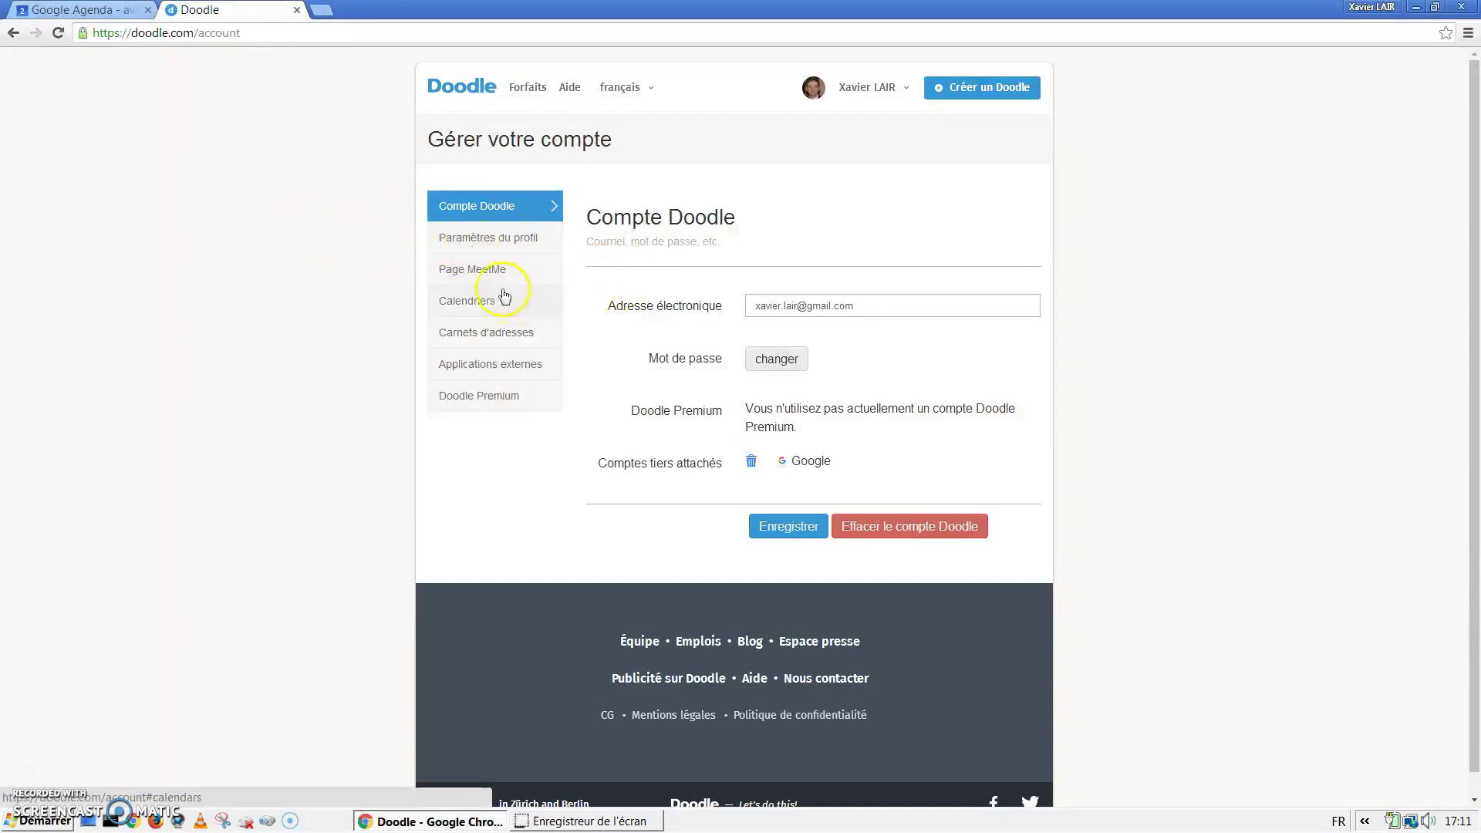
{"action": "left_click", "coordinate": [485, 241]}
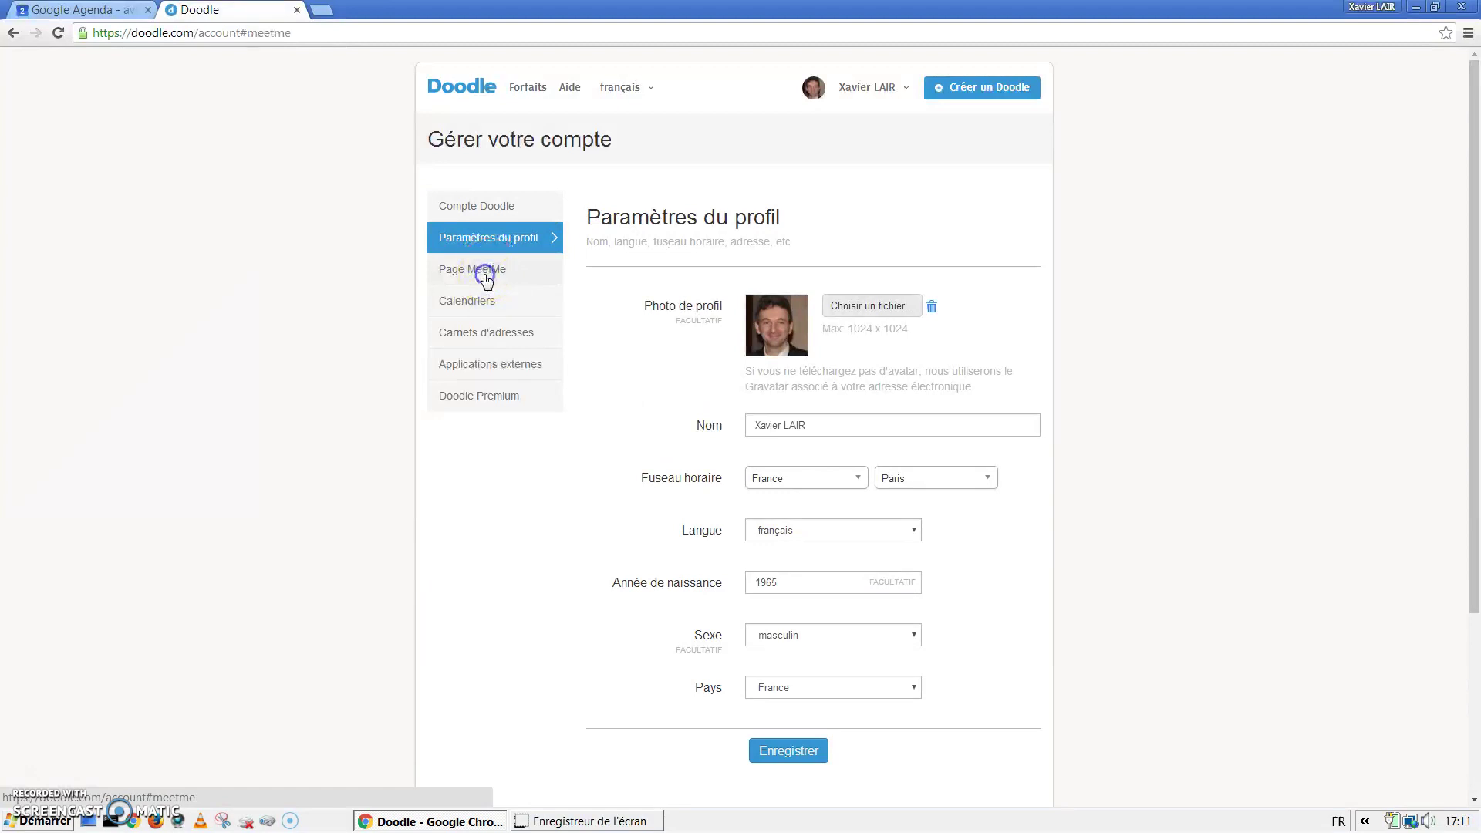
On the MeetMe page, exclude the PRESIDENT calendar and the other preselected person's calendar from the availabilities, keeping only the account owner's
{"action": "left_click", "coordinate": [485, 277]}
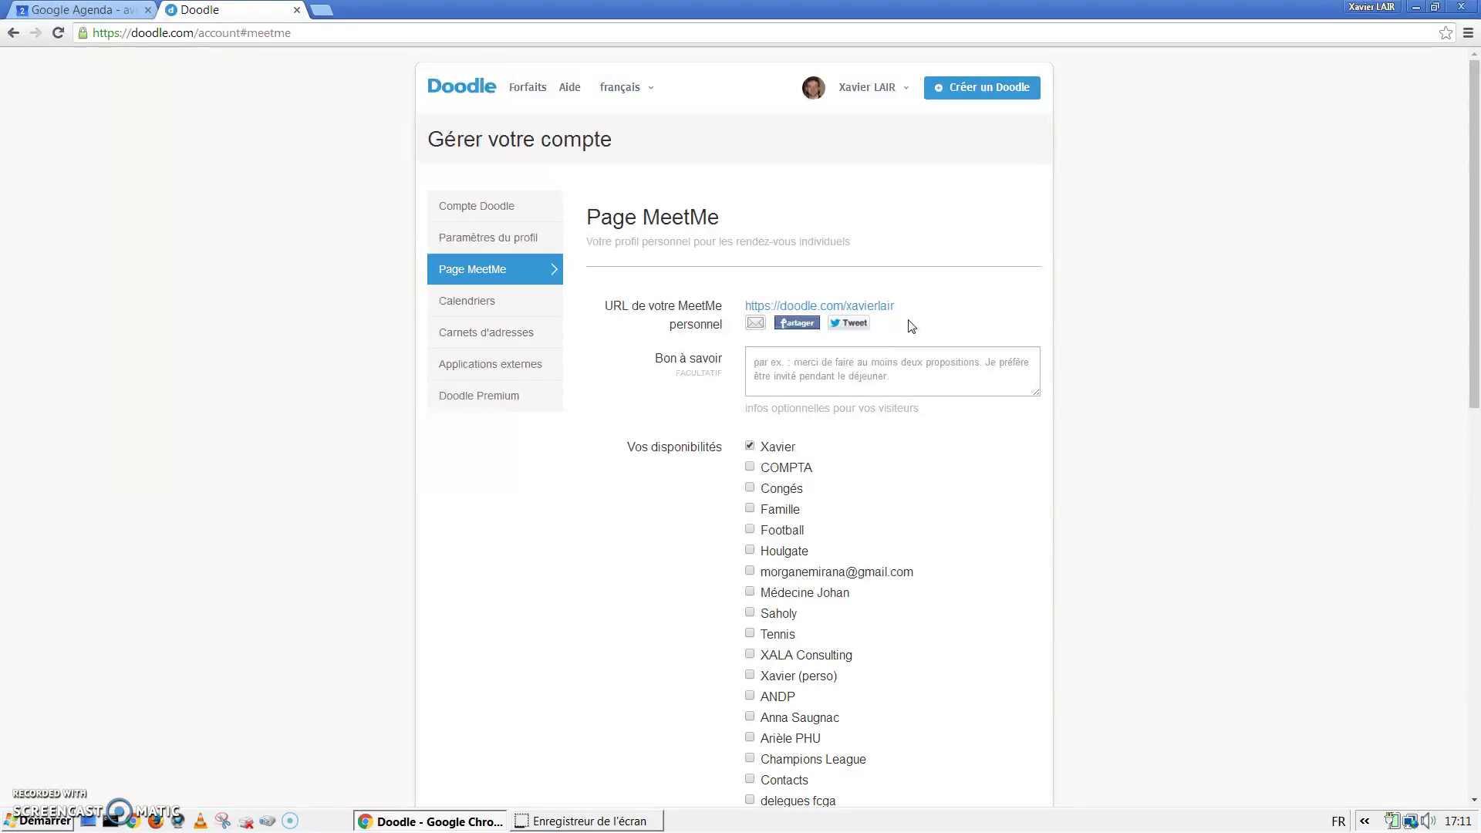
{"action": "scroll", "coordinate": [912, 326], "scroll_direction": "down", "scroll_amount": 1}
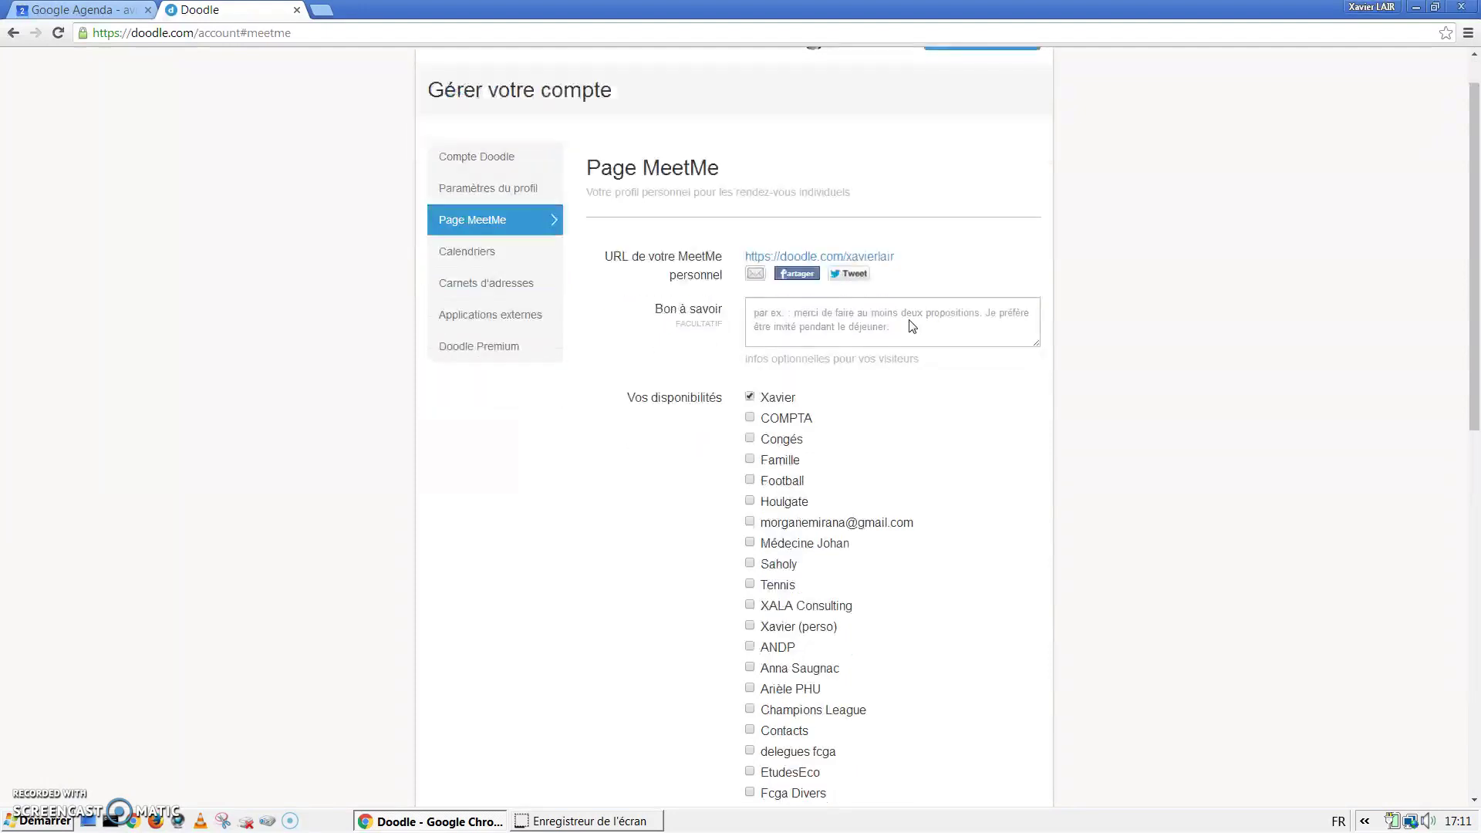
{"action": "scroll", "coordinate": [902, 328], "scroll_direction": "down", "scroll_amount": 1}
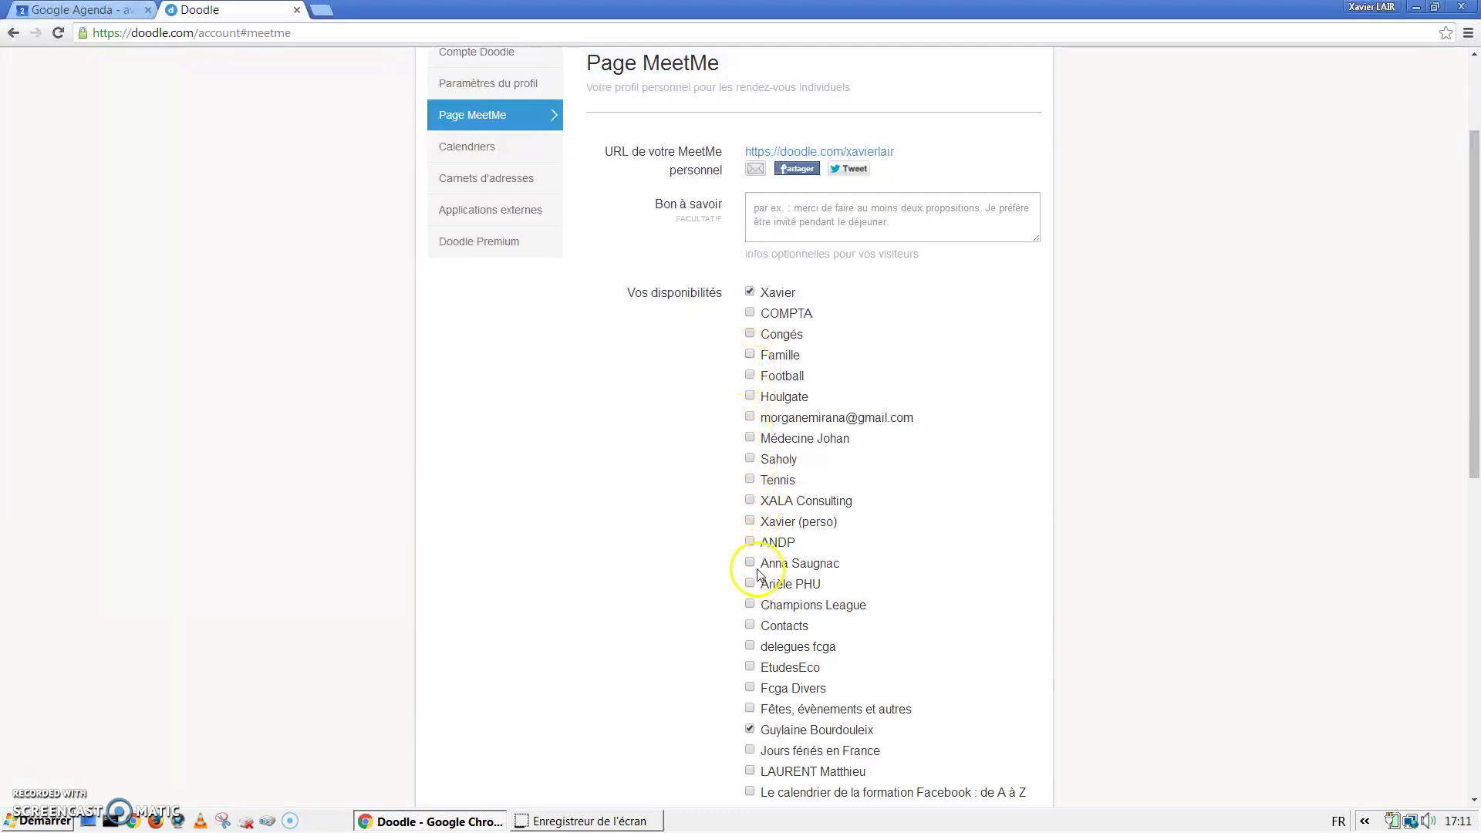
{"action": "scroll", "coordinate": [759, 575], "scroll_direction": "down", "scroll_amount": 4}
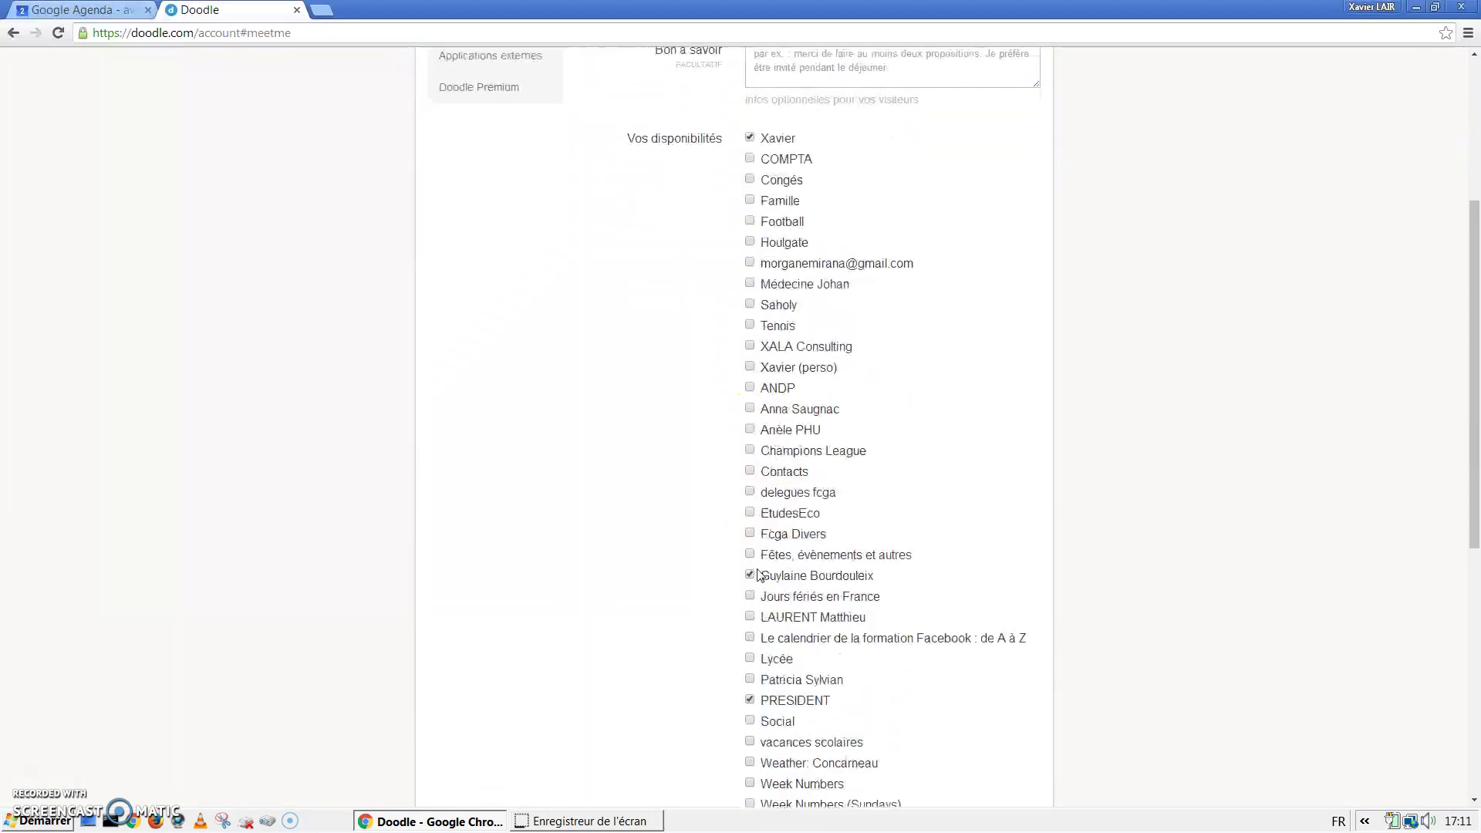
{"action": "left_click", "coordinate": [750, 422]}
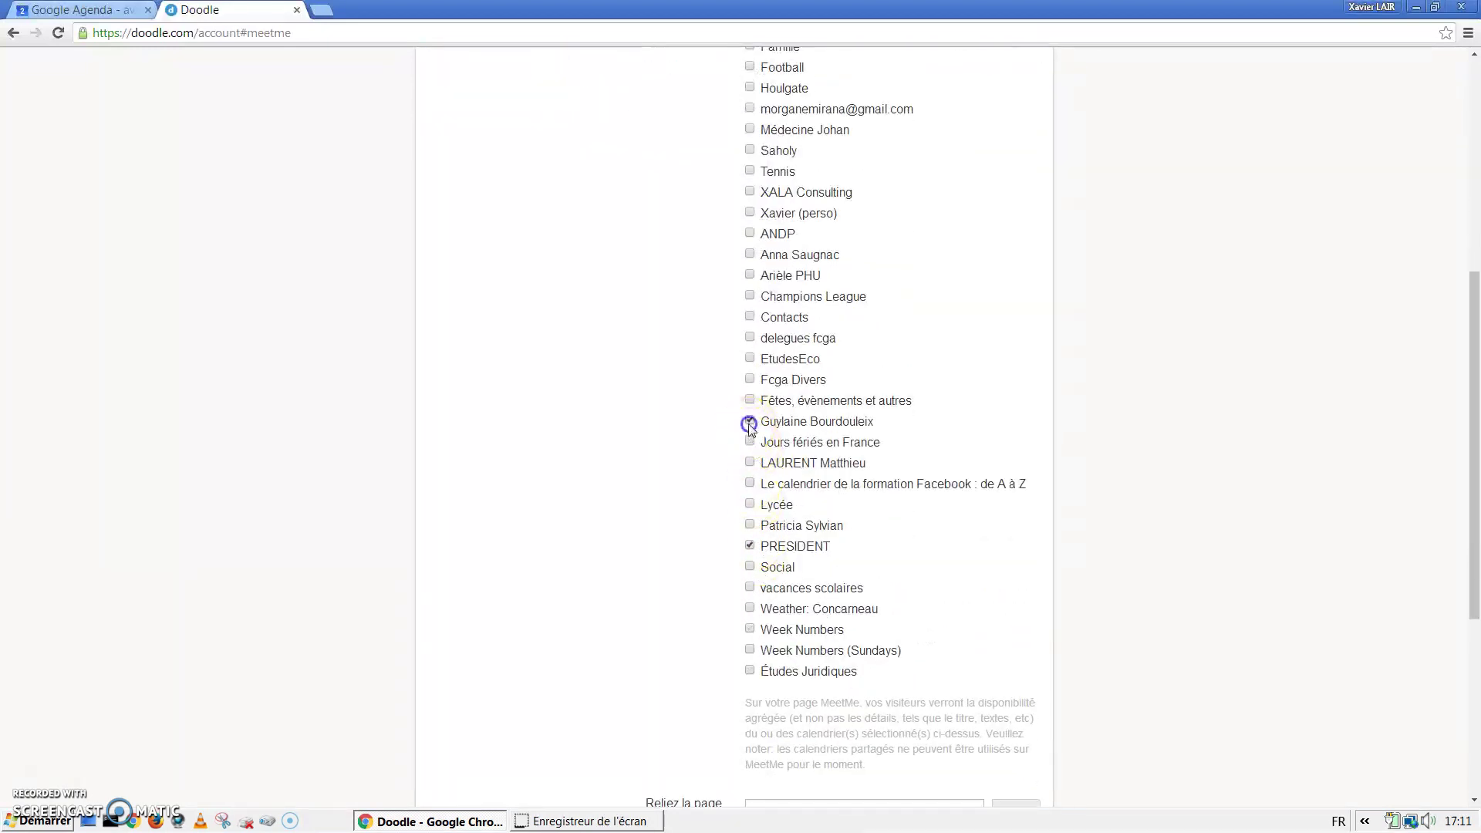
{"action": "left_click", "coordinate": [750, 546]}
{"action": "scroll", "coordinate": [830, 514], "scroll_direction": "up", "scroll_amount": 2}
{"action": "scroll", "coordinate": [830, 514], "scroll_direction": "up", "scroll_amount": 1}
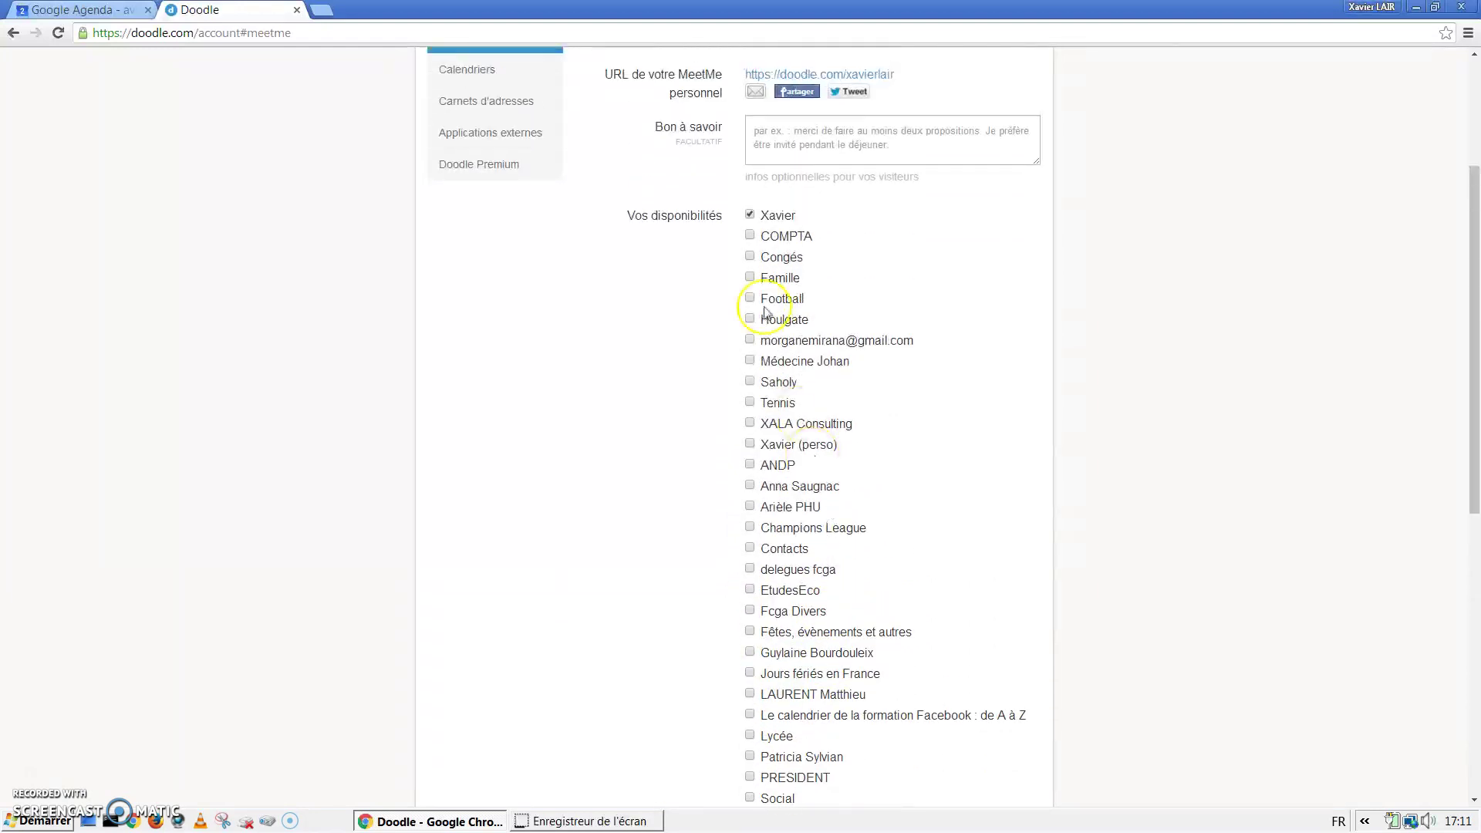
{"action": "scroll", "coordinate": [899, 396], "scroll_direction": "up", "scroll_amount": 3}
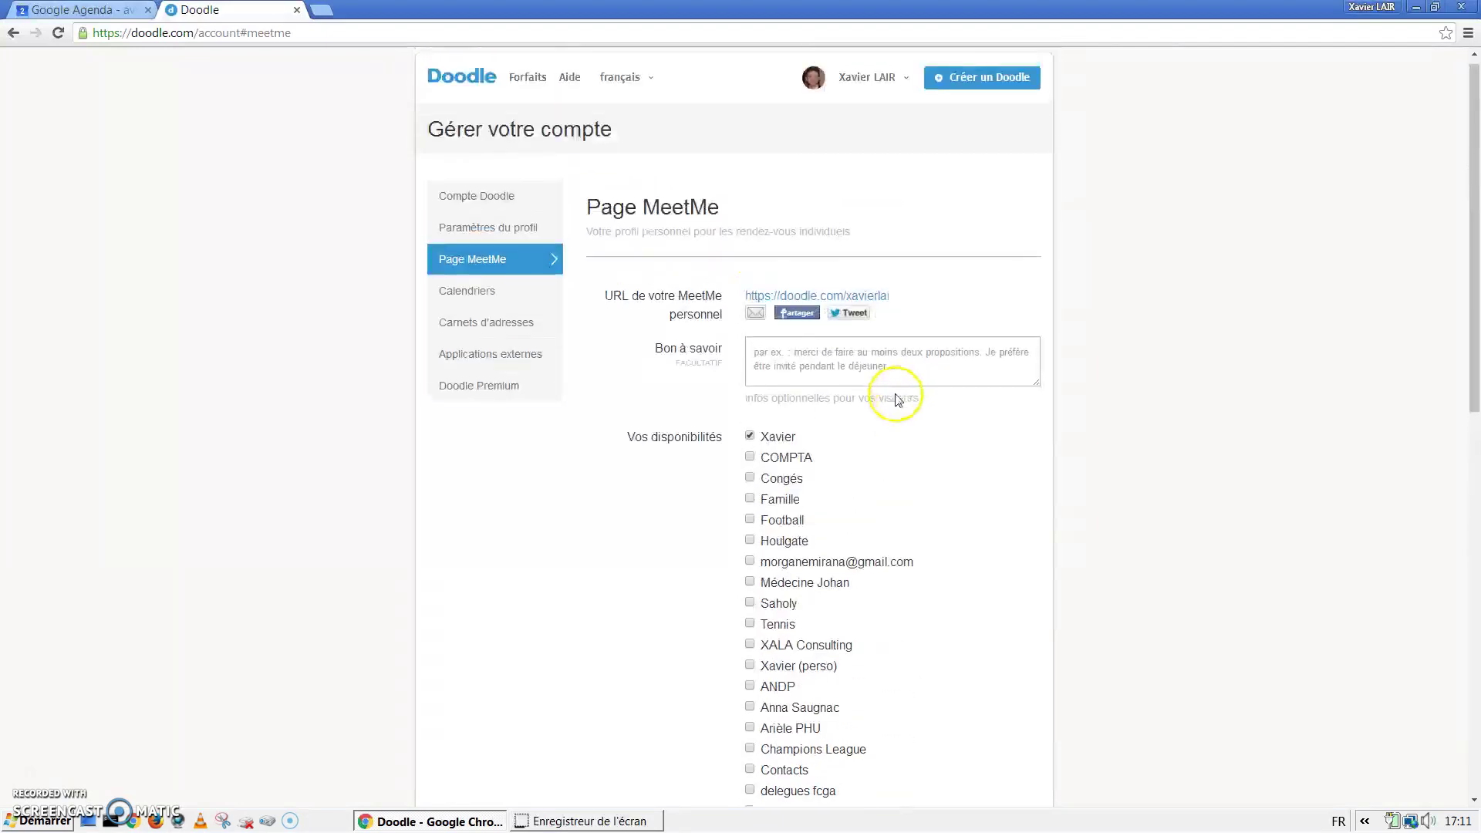
{"action": "scroll", "coordinate": [767, 397], "scroll_direction": "down", "scroll_amount": 6}
{"action": "scroll", "coordinate": [777, 417], "scroll_direction": "down", "scroll_amount": 3}
{"action": "scroll", "coordinate": [777, 420], "scroll_direction": "up", "scroll_amount": 9}
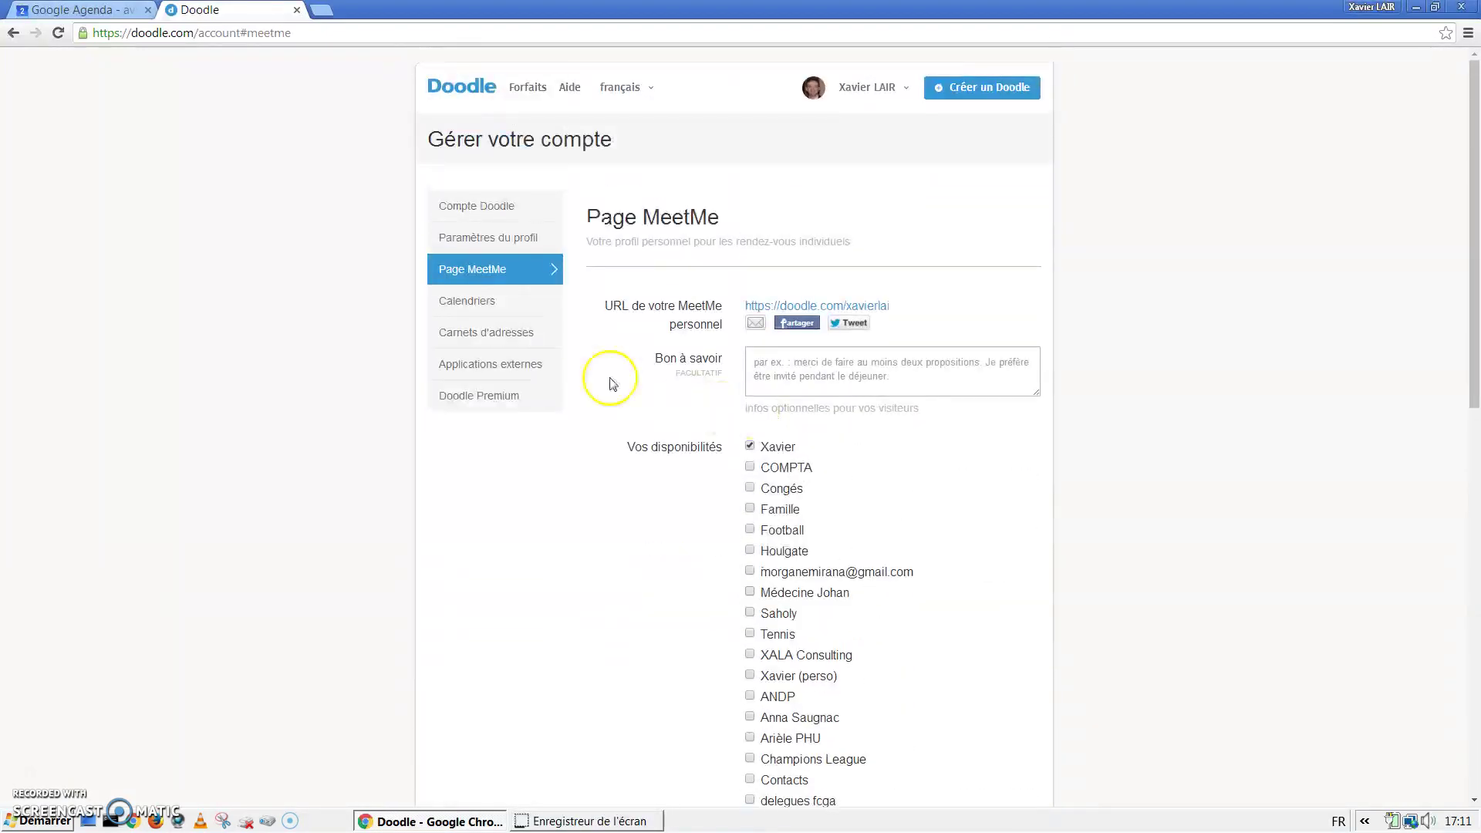
Connect the Google calendar to Doodle, choosing the owner's Google account and authorising Doodle to manage its calendars
{"action": "left_click", "coordinate": [484, 306]}
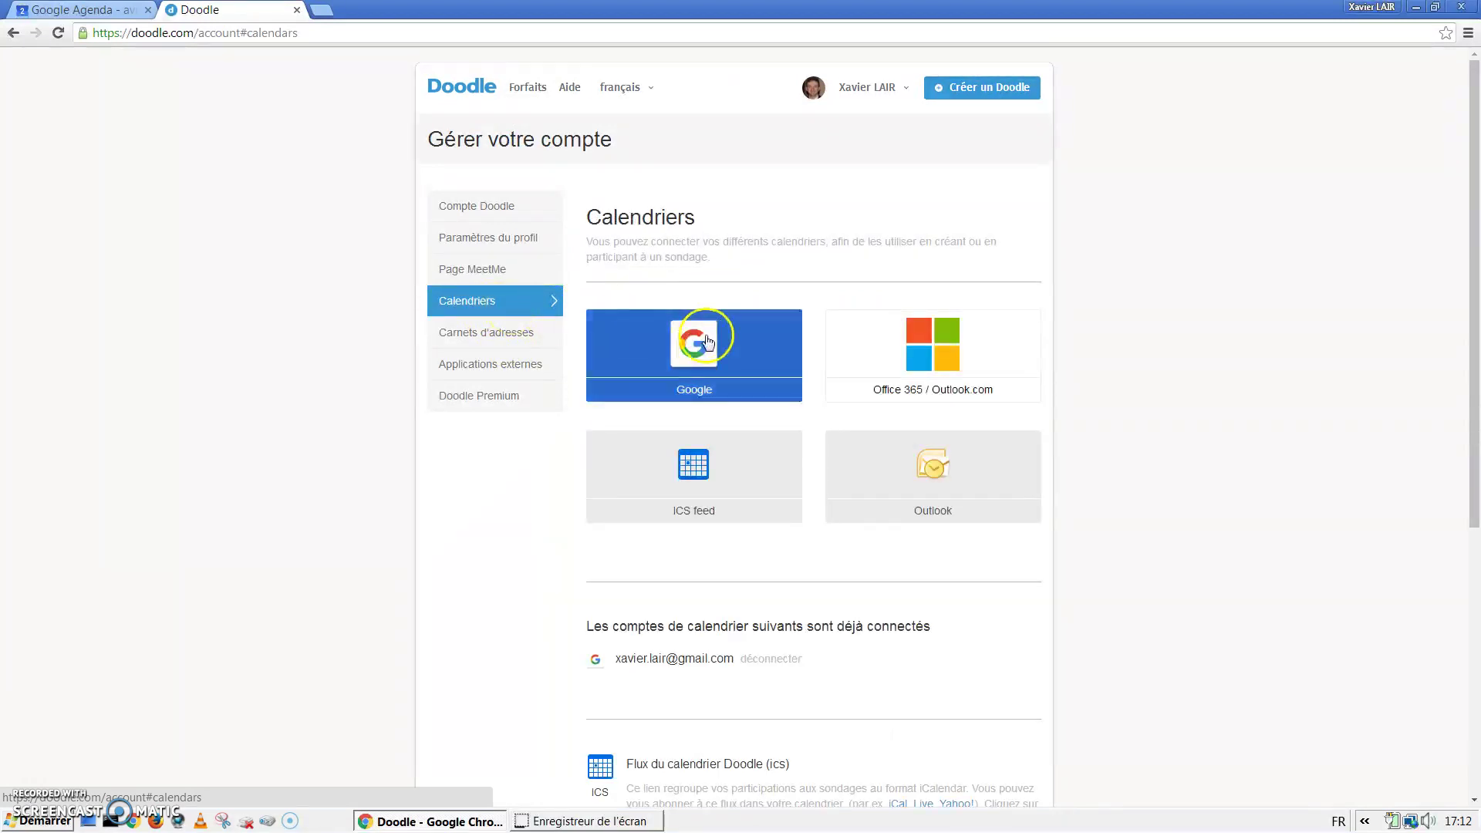
{"action": "left_click", "coordinate": [682, 354]}
{"action": "left_click", "coordinate": [540, 297]}
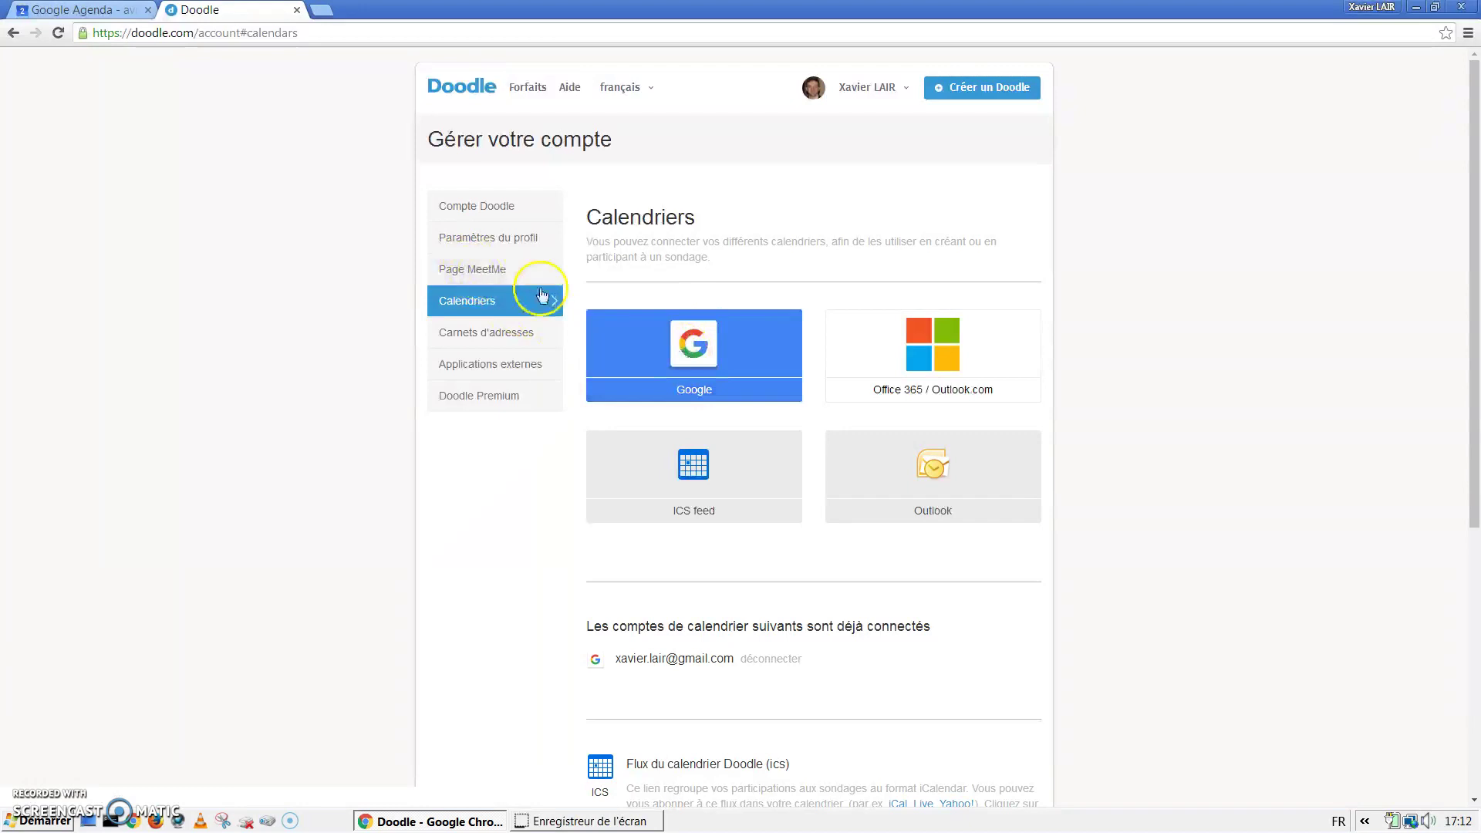
{"action": "left_click", "coordinate": [702, 349]}
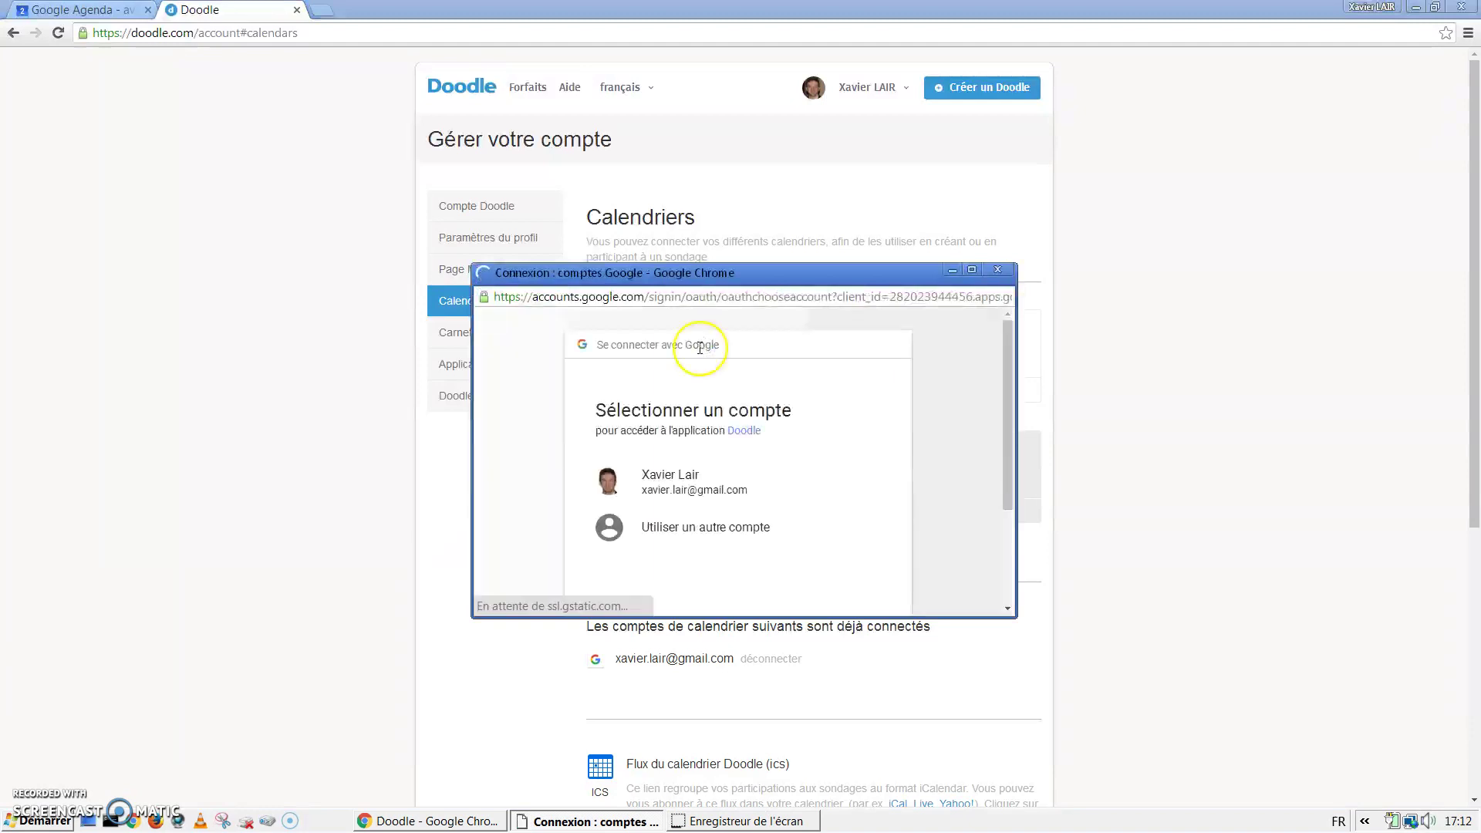
{"action": "scroll", "coordinate": [698, 486], "scroll_direction": "down", "scroll_amount": 2}
{"action": "left_click", "coordinate": [680, 357]}
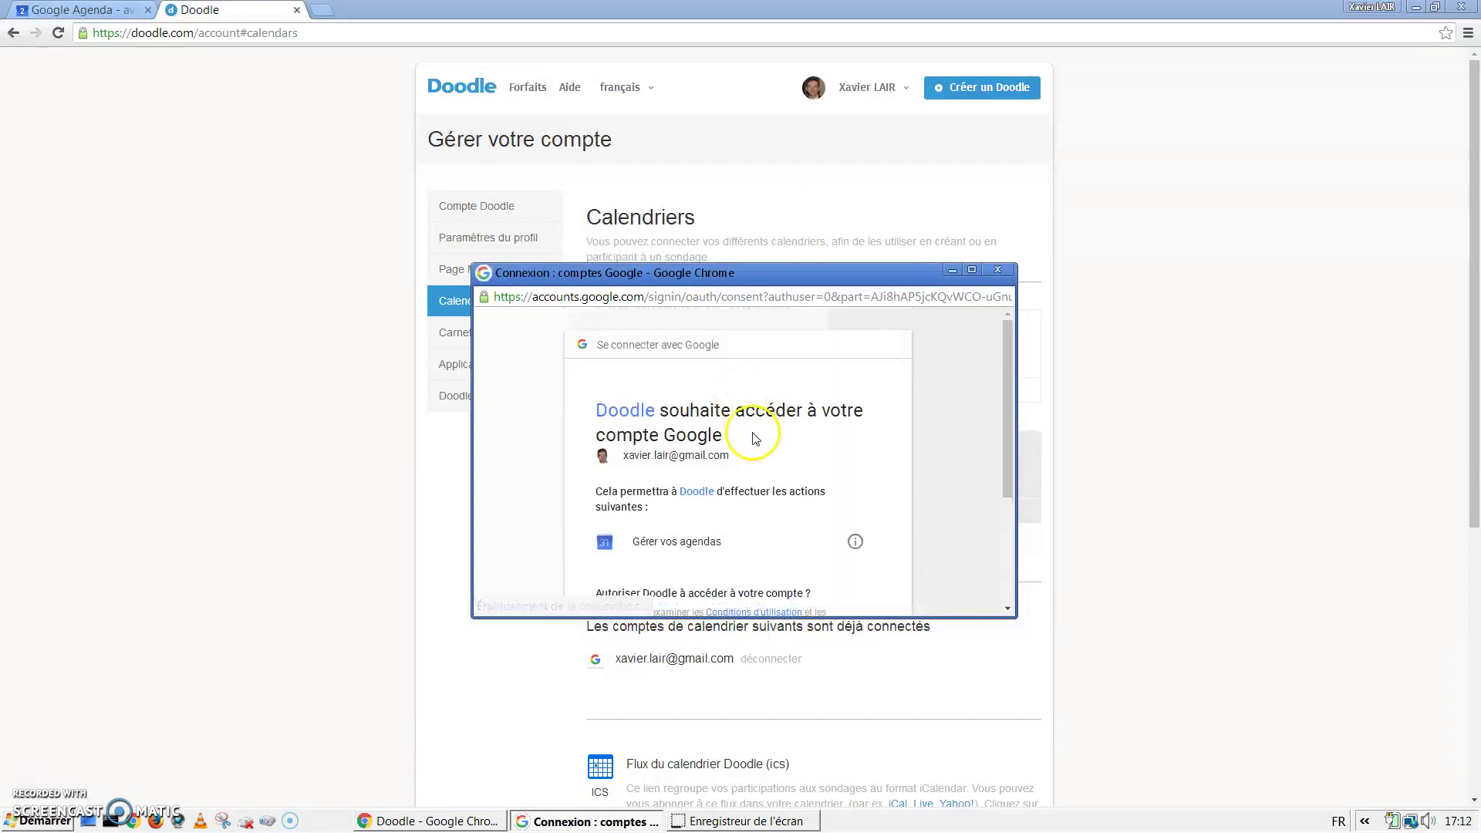
{"action": "scroll", "coordinate": [749, 444], "scroll_direction": "down", "scroll_amount": 2}
{"action": "left_click", "coordinate": [852, 557]}
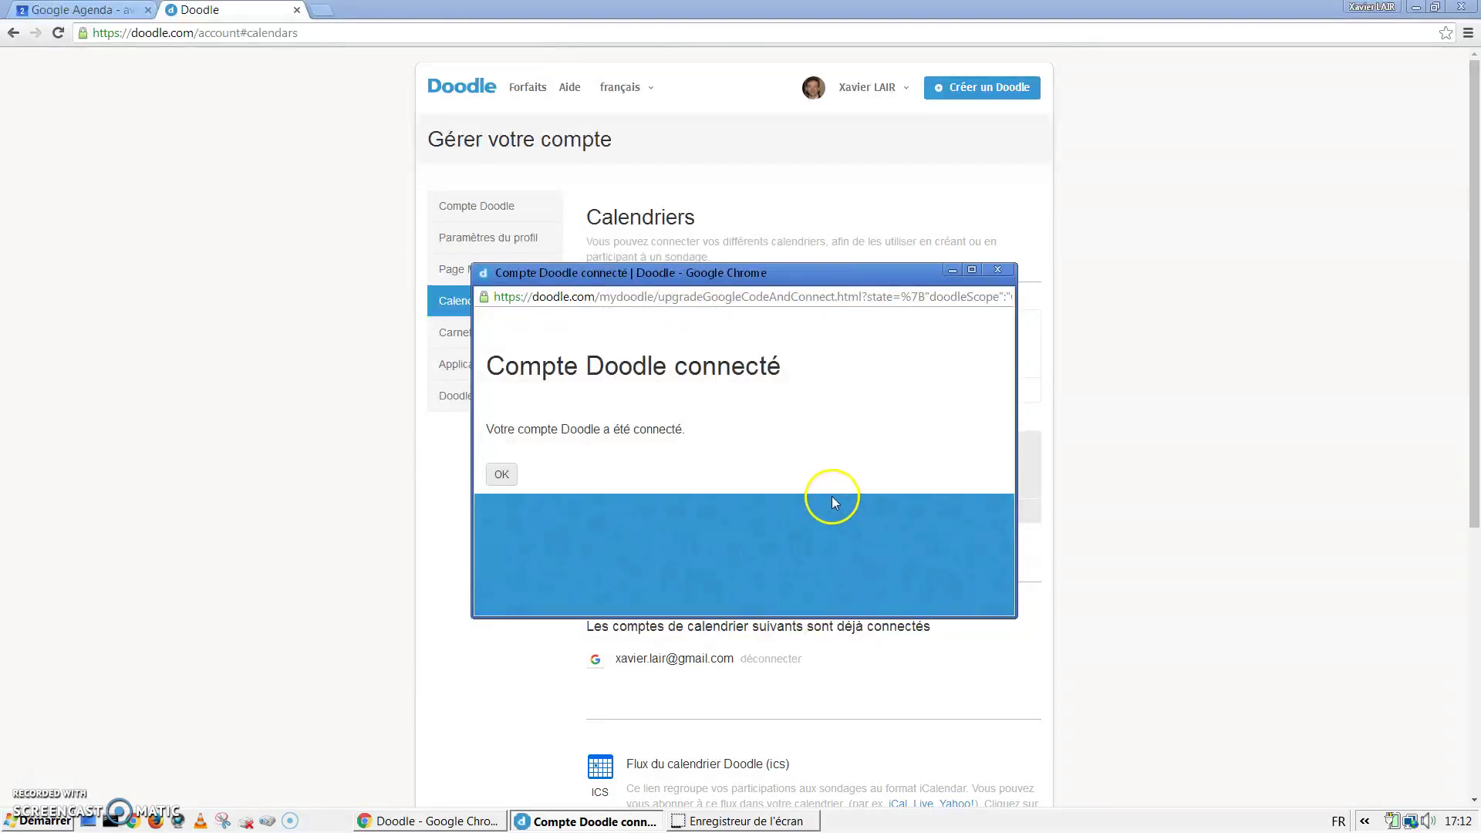
{"action": "left_click", "coordinate": [503, 476]}
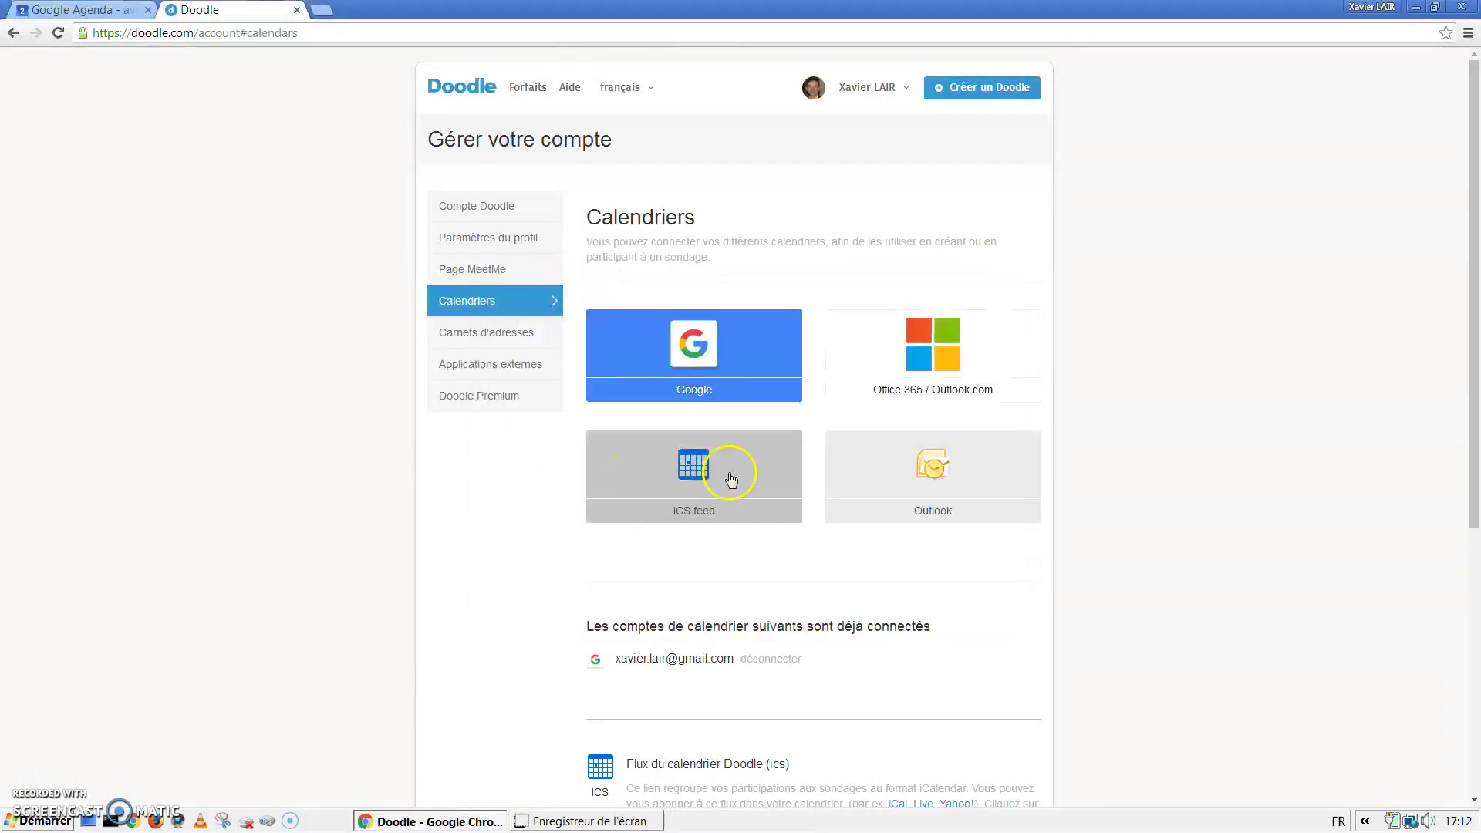
Review the connected calendar accounts and the Carnets d'adresses and Applications externes sections of the account settings
{"action": "scroll", "coordinate": [731, 478], "scroll_direction": "down", "scroll_amount": 1}
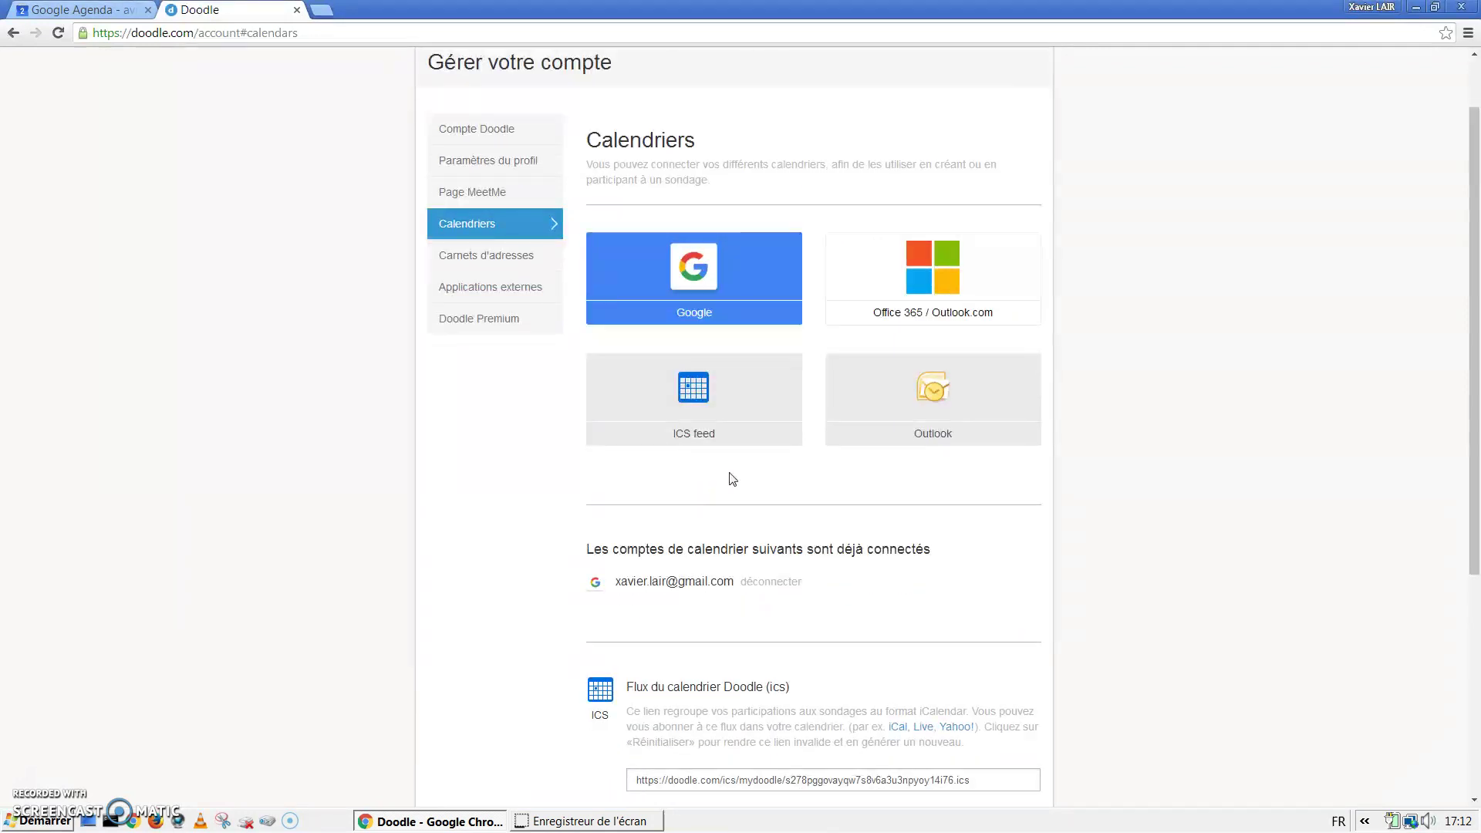
{"action": "scroll", "coordinate": [732, 479], "scroll_direction": "up", "scroll_amount": 1}
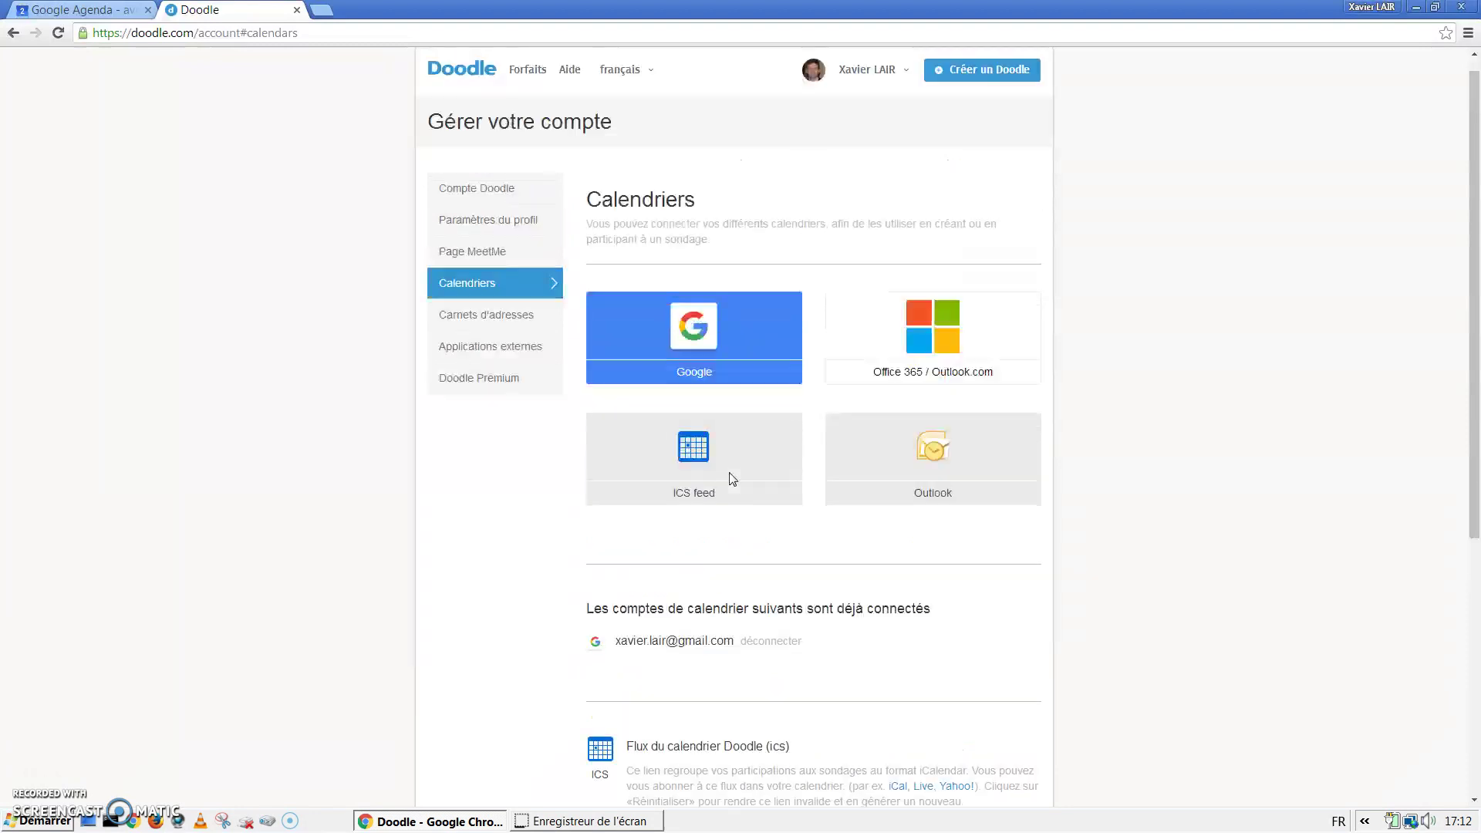
{"action": "left_click", "coordinate": [503, 333]}
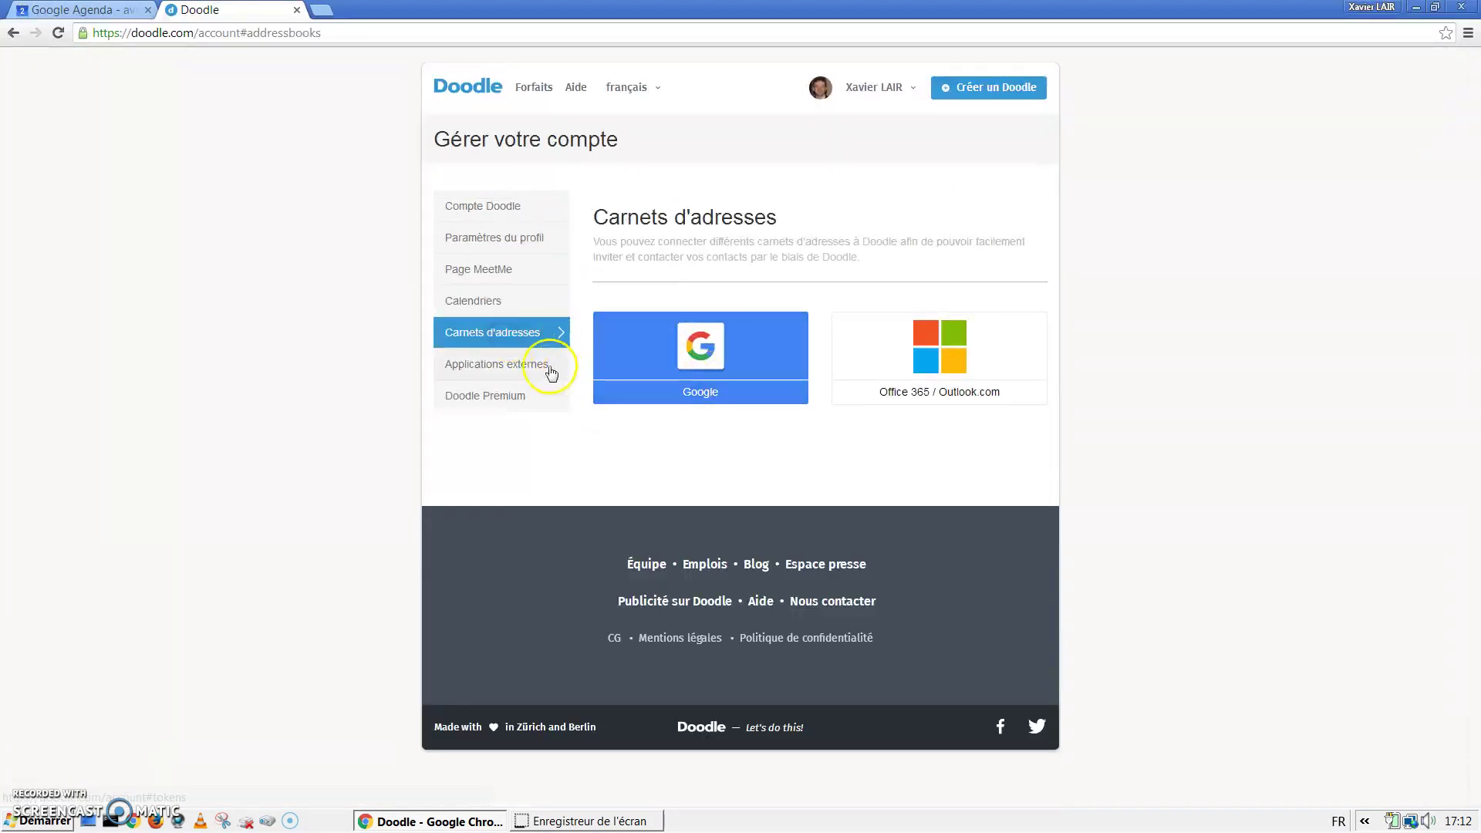
{"action": "left_click", "coordinate": [499, 373]}
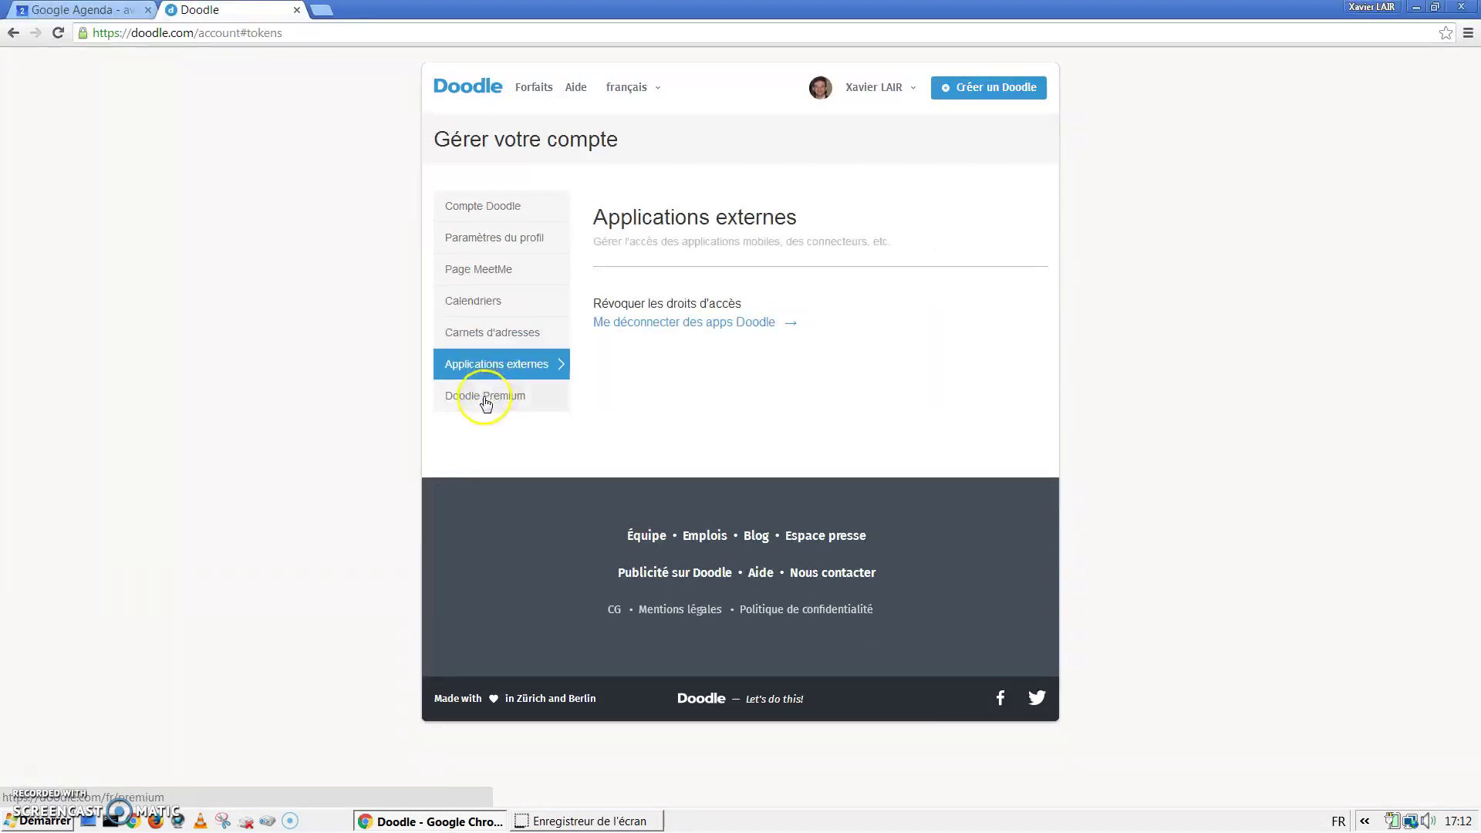
Open the Doodle Premium page and compare the features and prices of the Free, Private and Business plans
{"action": "left_click", "coordinate": [484, 396]}
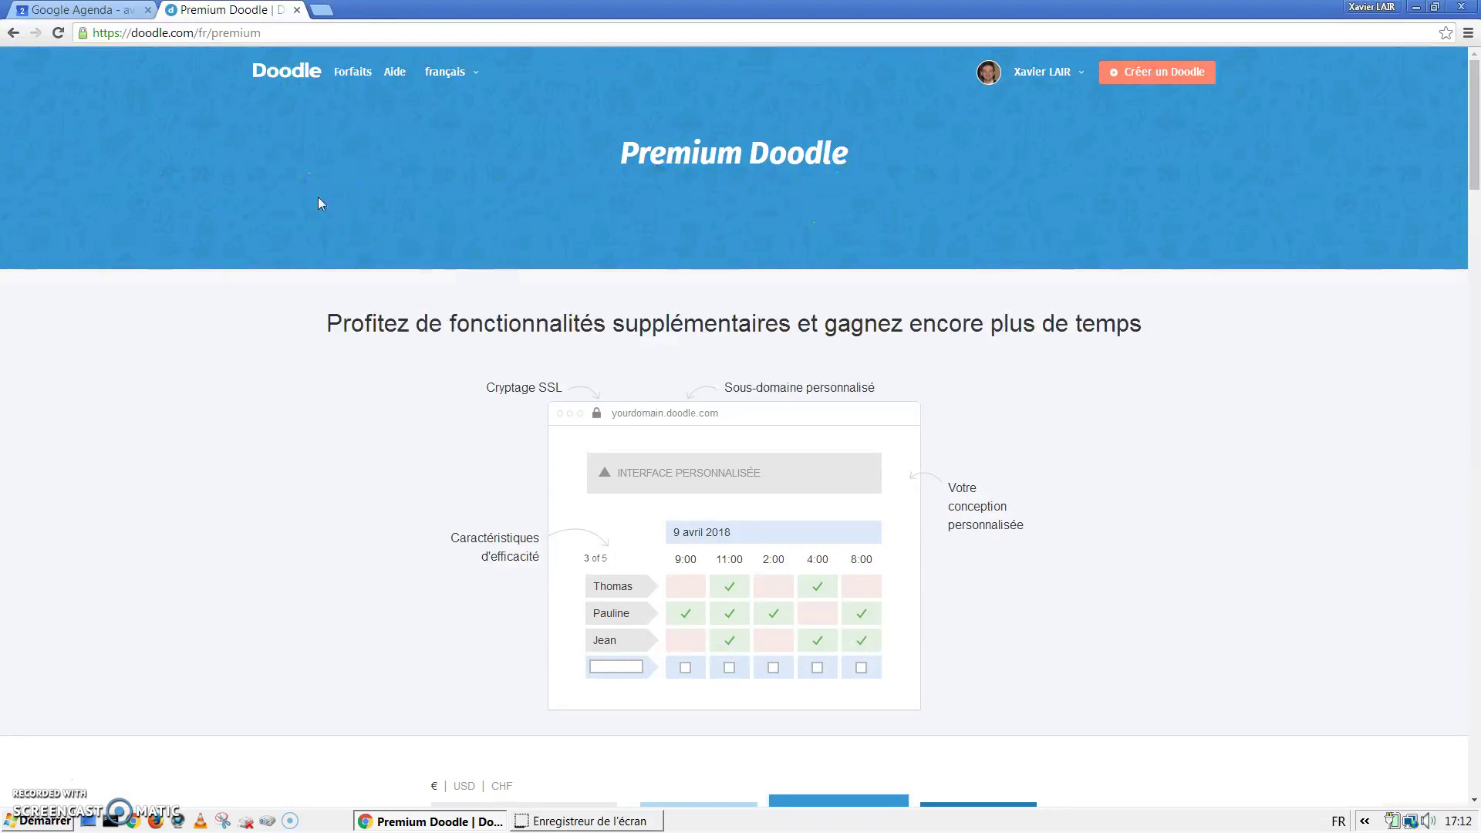
{"action": "left_click", "coordinate": [354, 76]}
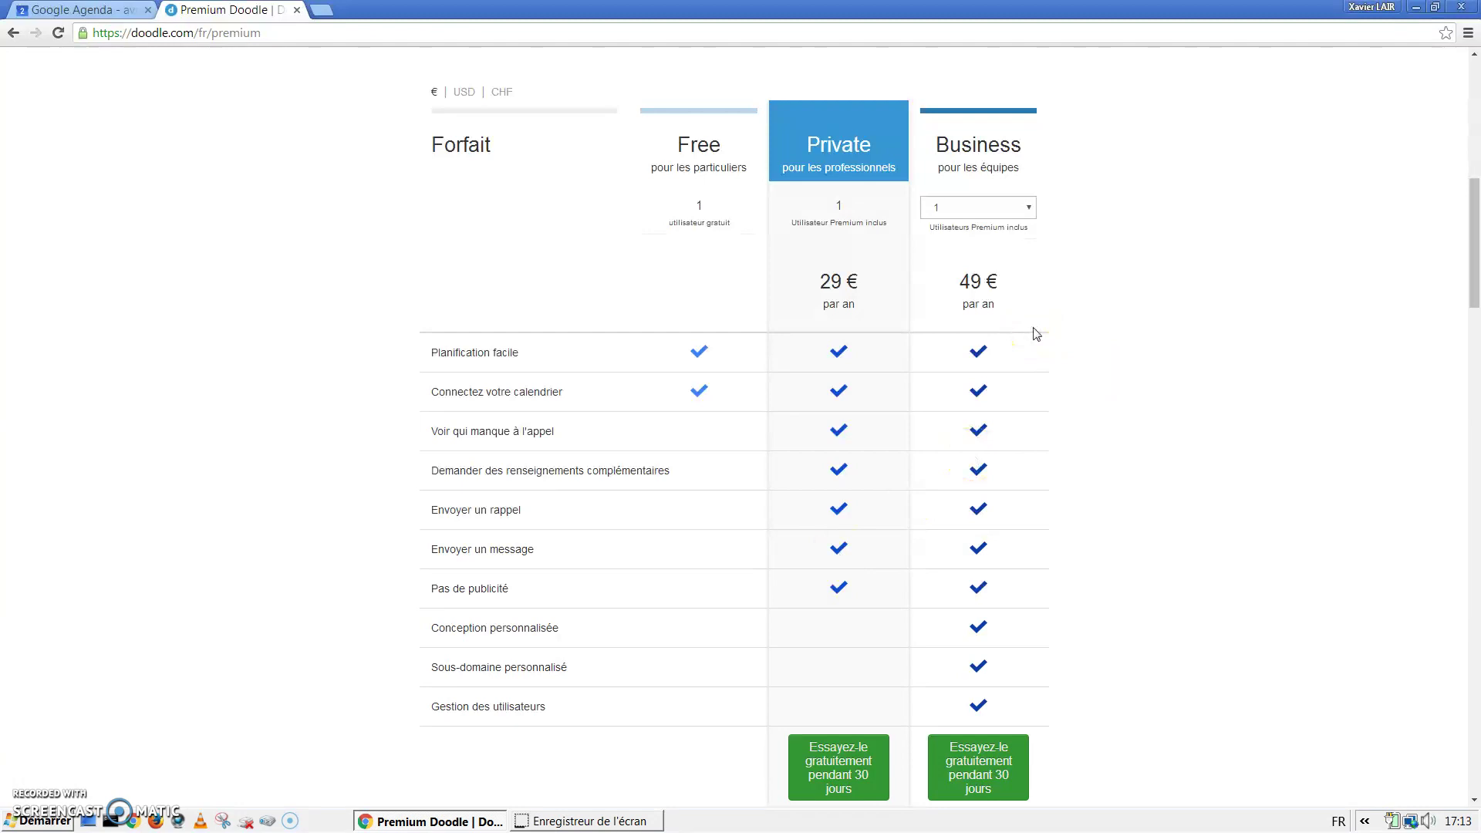
{"action": "scroll", "coordinate": [1035, 333], "scroll_direction": "up", "scroll_amount": 9}
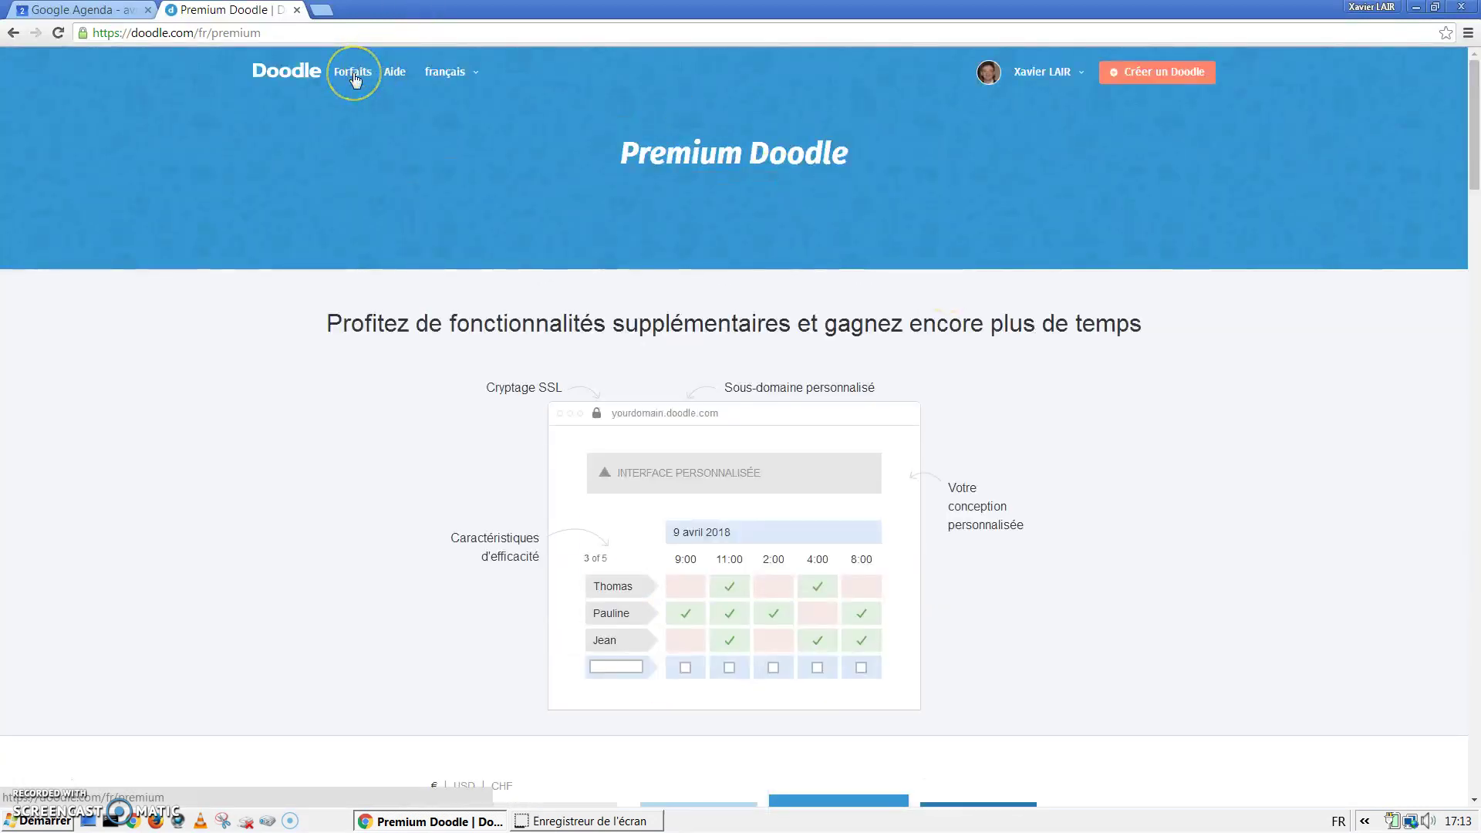
Return to the Doodle dashboard and look over its poll sections
{"action": "left_click", "coordinate": [1054, 77]}
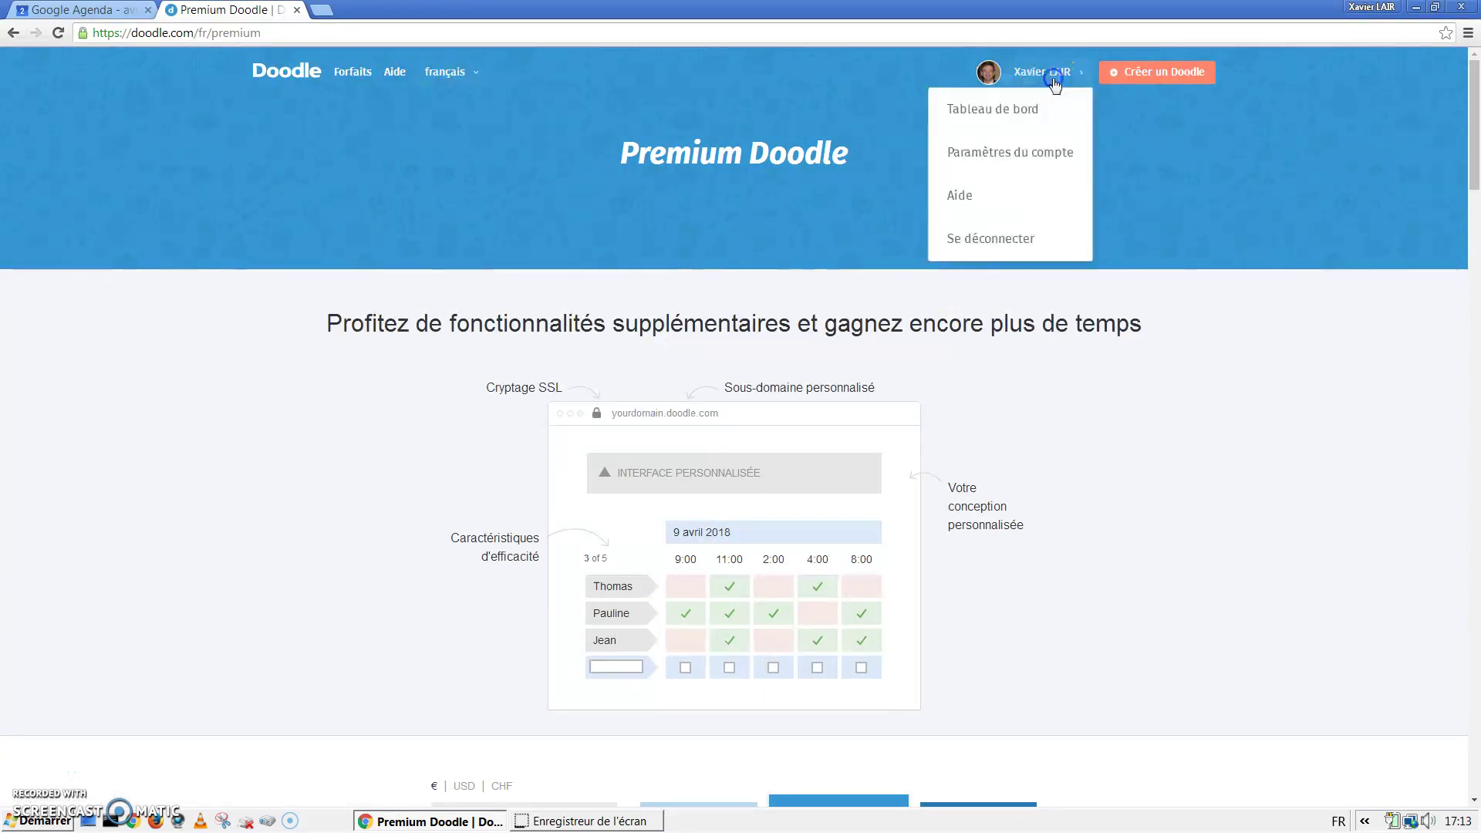
{"action": "left_click", "coordinate": [1027, 114]}
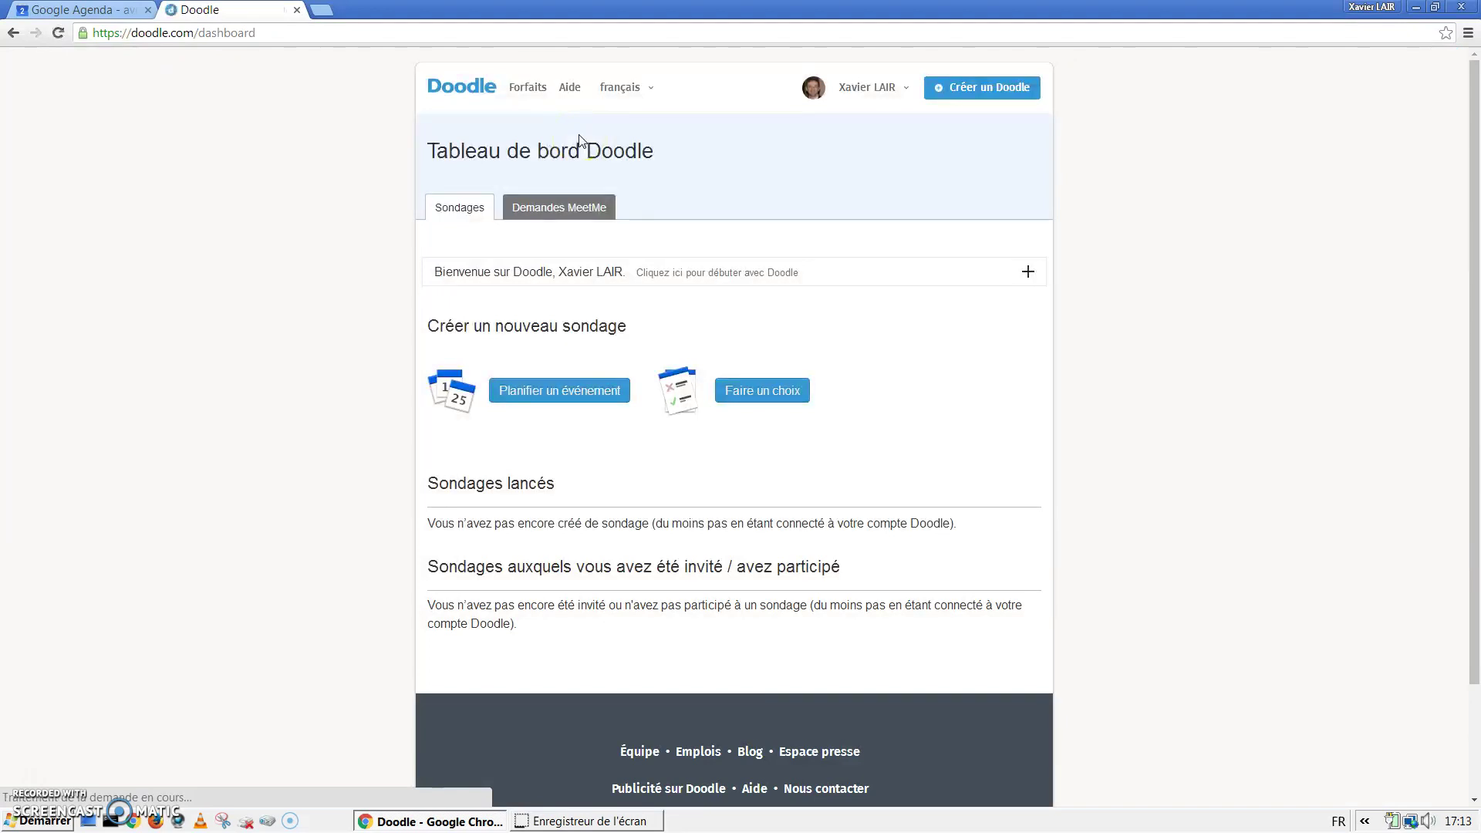
{"action": "scroll", "coordinate": [772, 137], "scroll_direction": "down", "scroll_amount": 1}
{"action": "scroll", "coordinate": [856, 123], "scroll_direction": "up", "scroll_amount": 1}
Reopen the account settings and review the Compte Doodle section
{"action": "left_click", "coordinate": [871, 99]}
{"action": "left_click", "coordinate": [832, 169]}
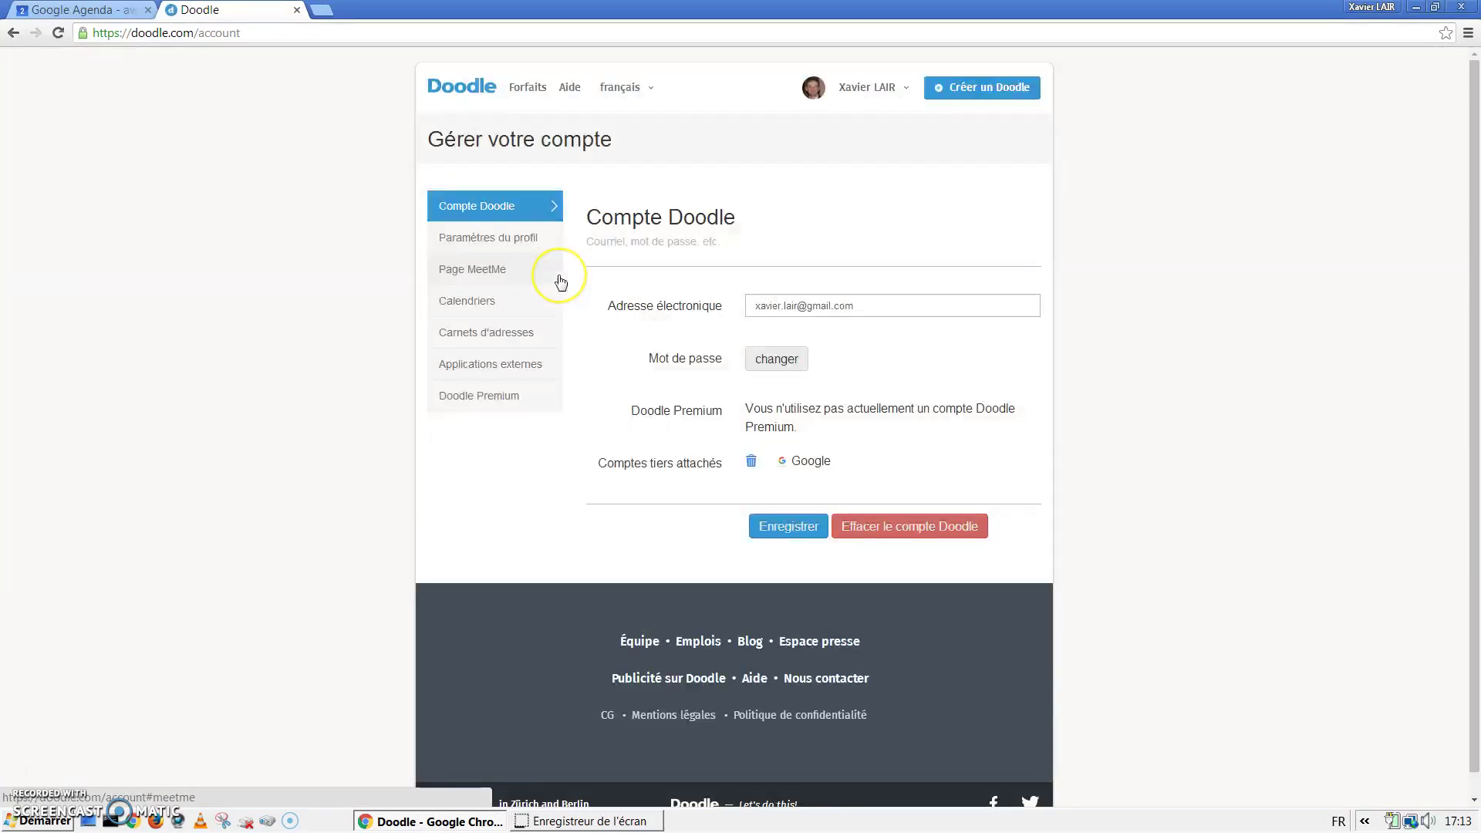
{"action": "scroll", "coordinate": [561, 282], "scroll_direction": "down", "scroll_amount": 1}
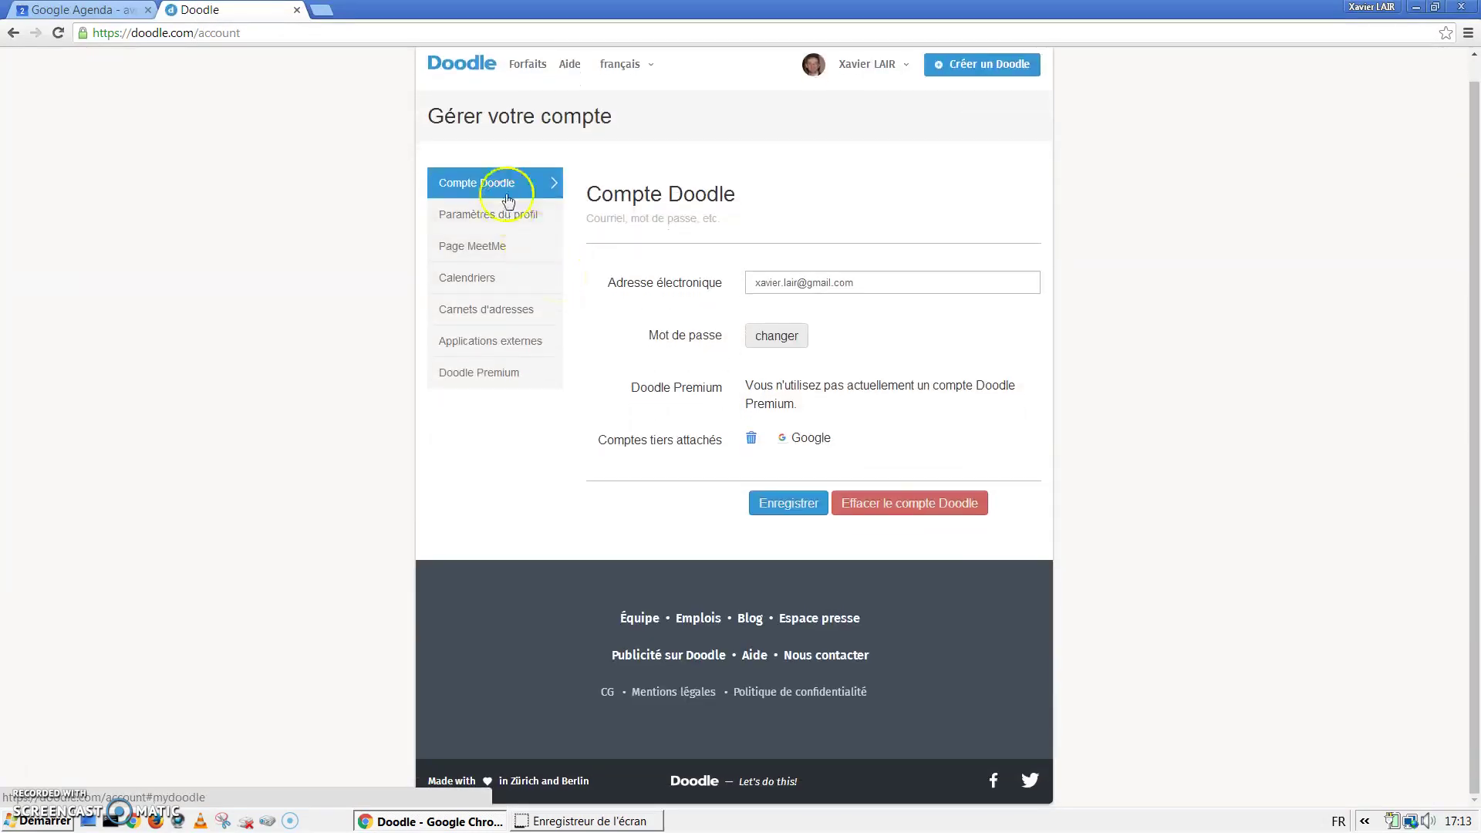
{"action": "scroll", "coordinate": [656, 277], "scroll_direction": "up", "scroll_amount": 1}
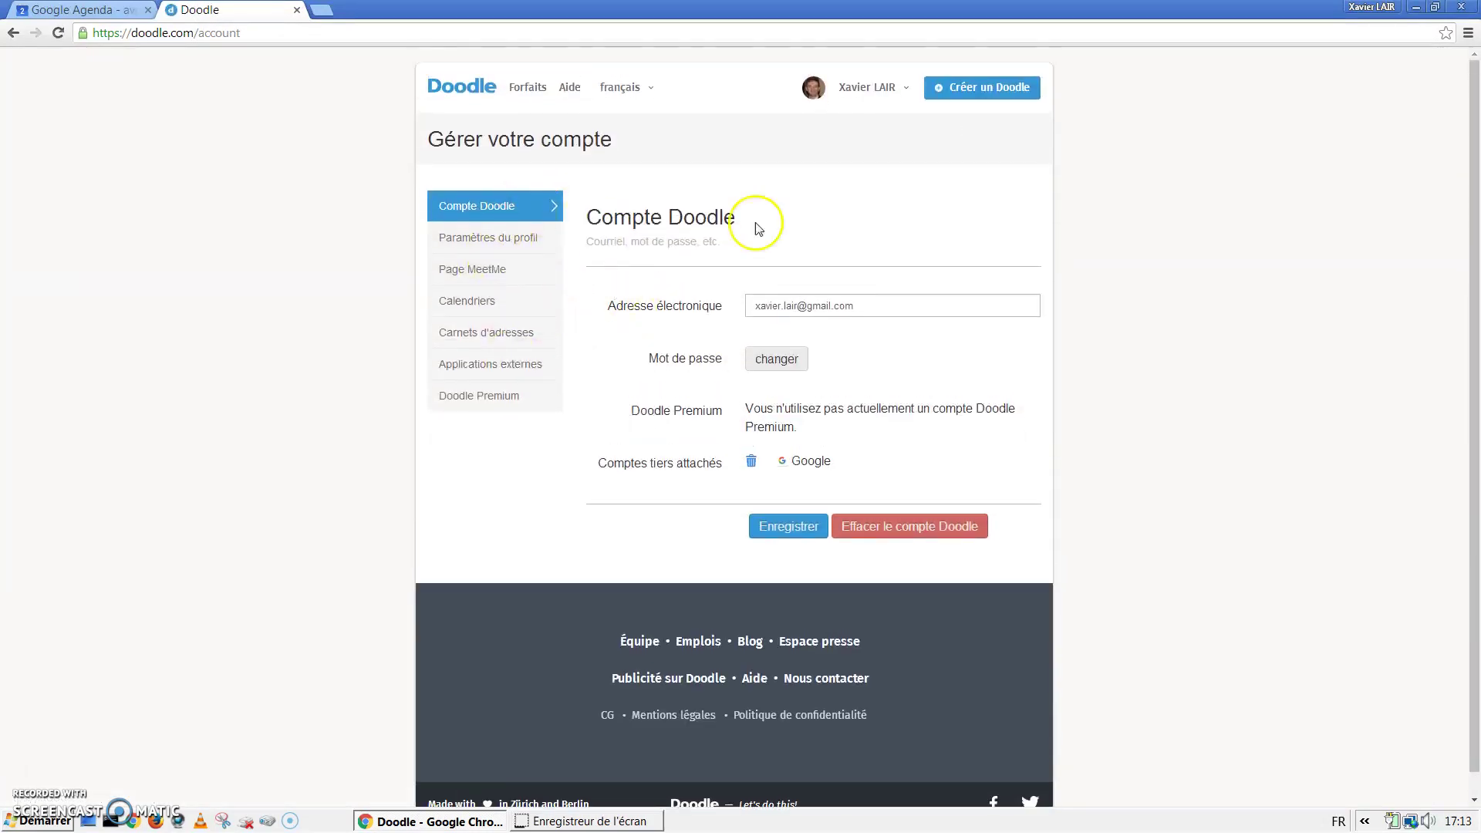
Go back to the dashboard and display the MeetMe requests
{"action": "left_click", "coordinate": [894, 98]}
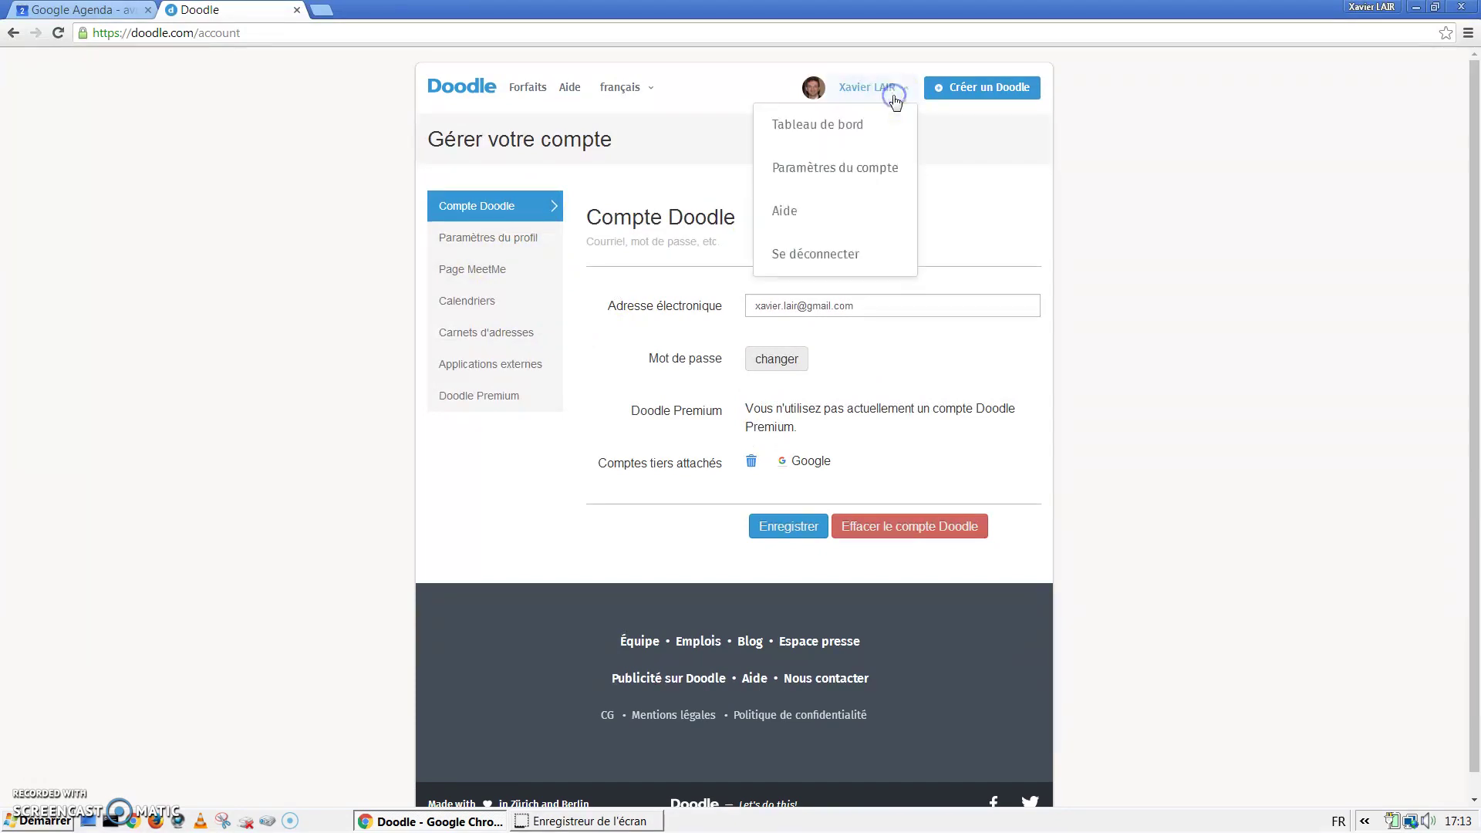
{"action": "left_click", "coordinate": [854, 125]}
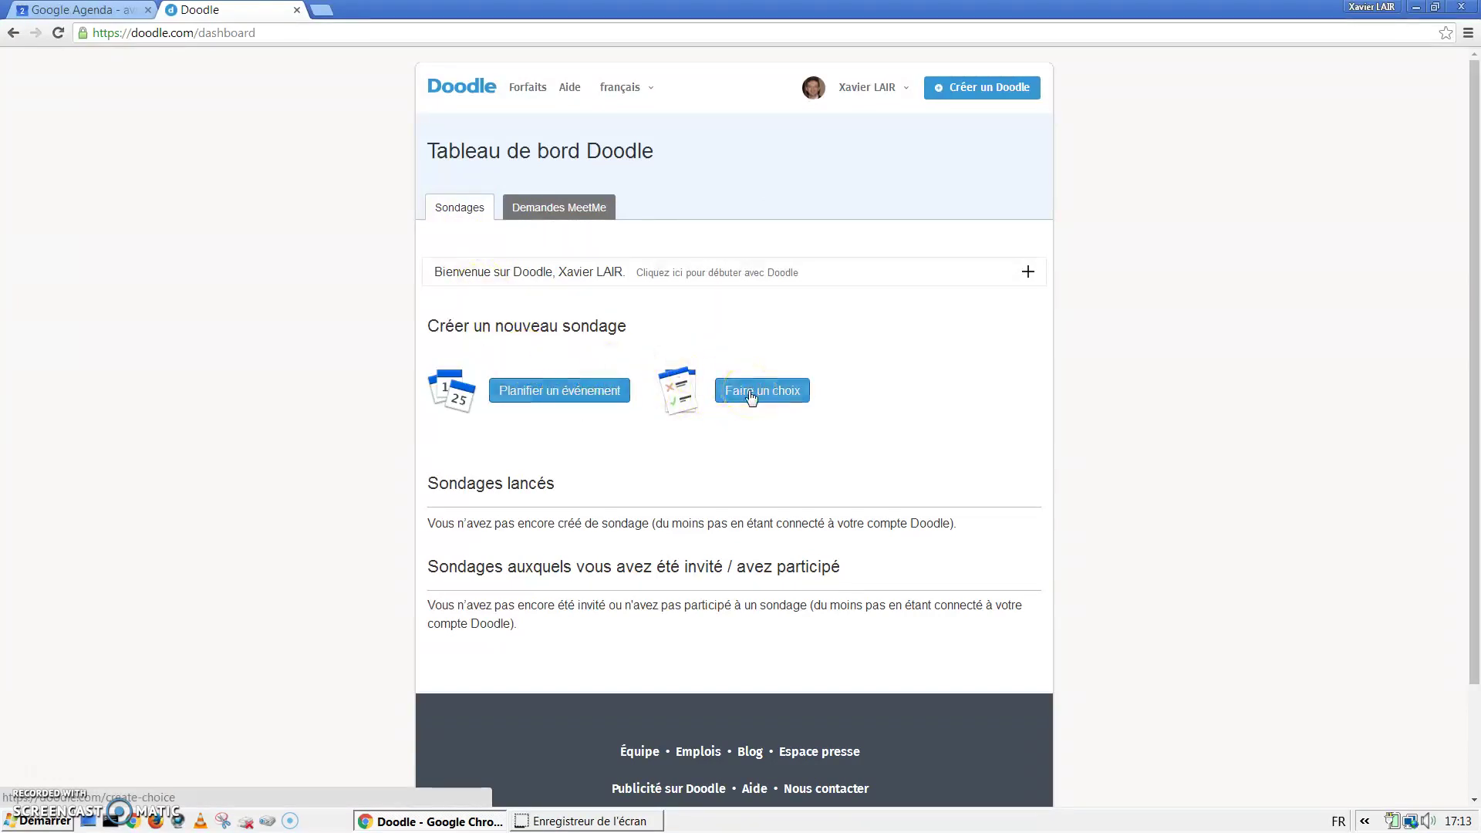
{"action": "left_click", "coordinate": [565, 214]}
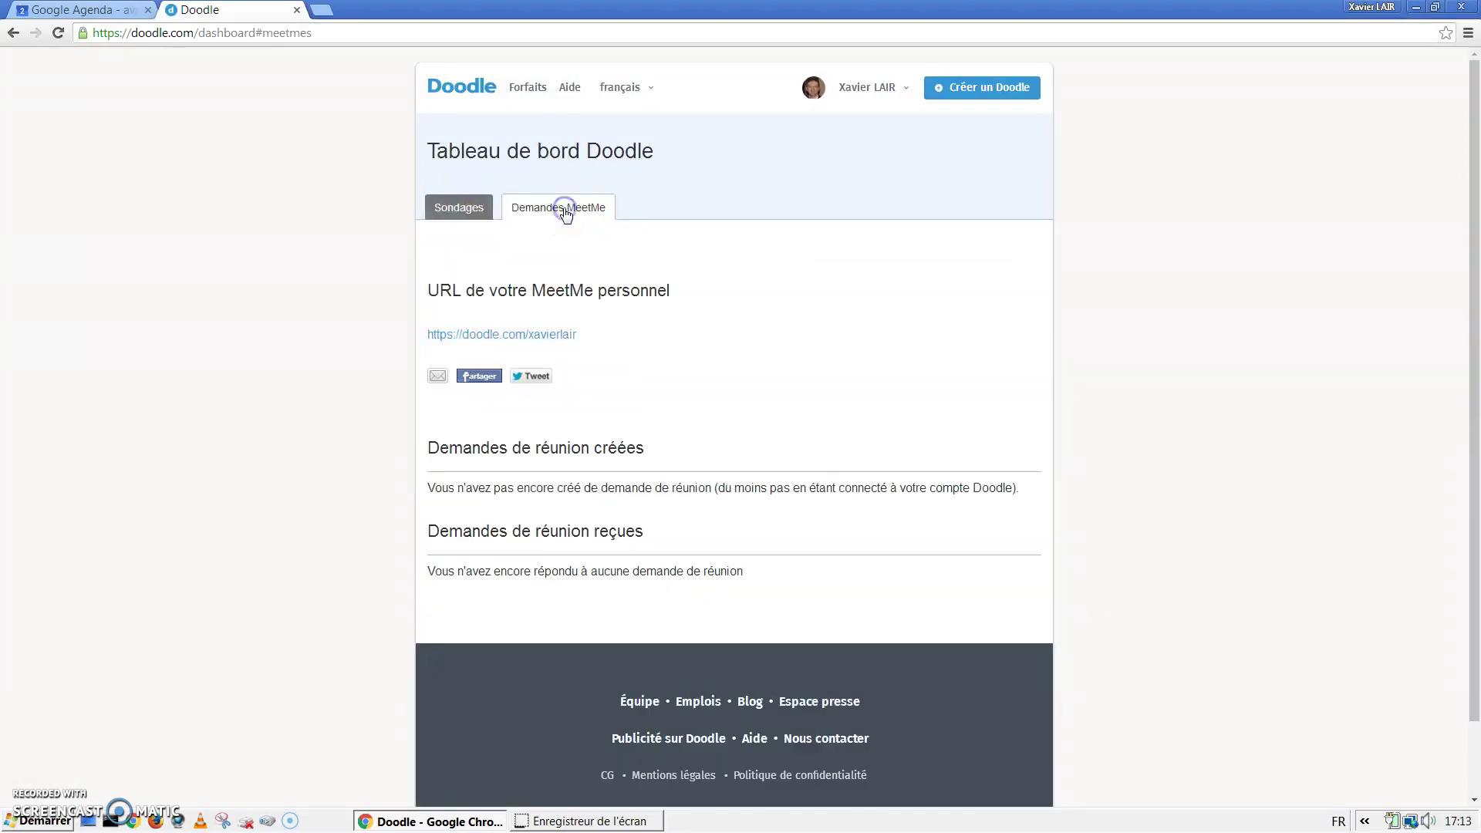